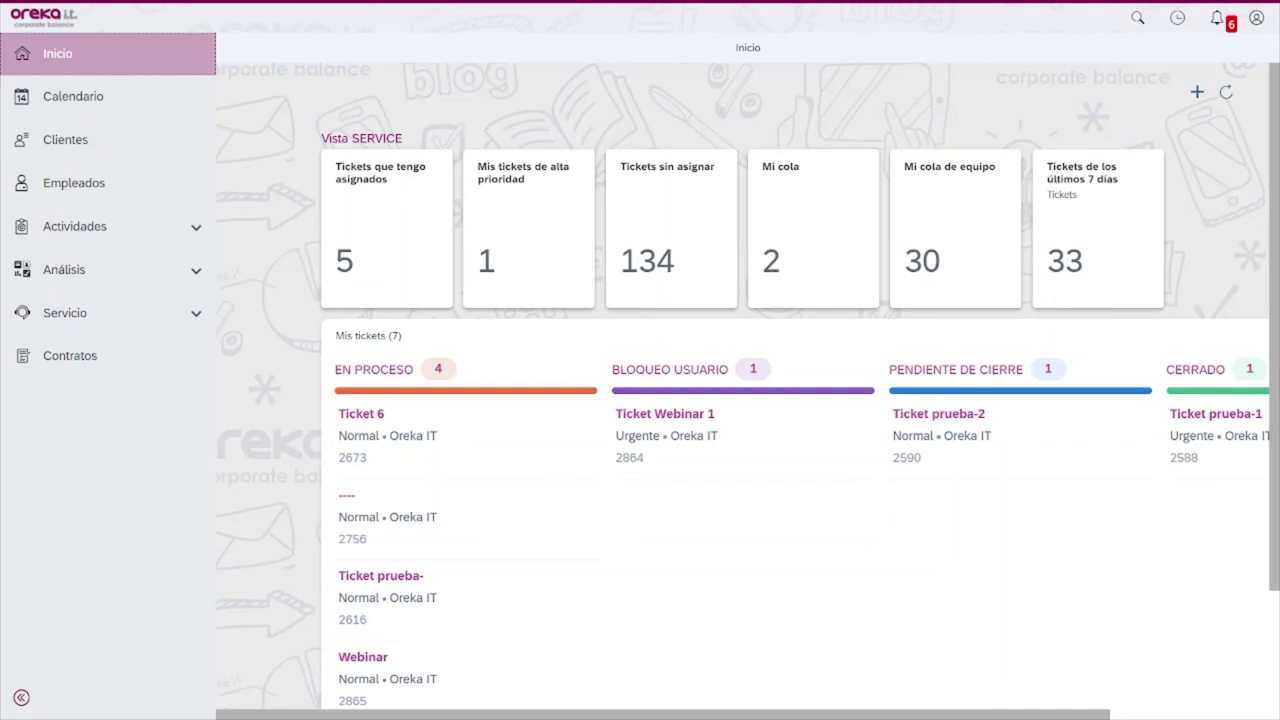
left_click(1196, 94)
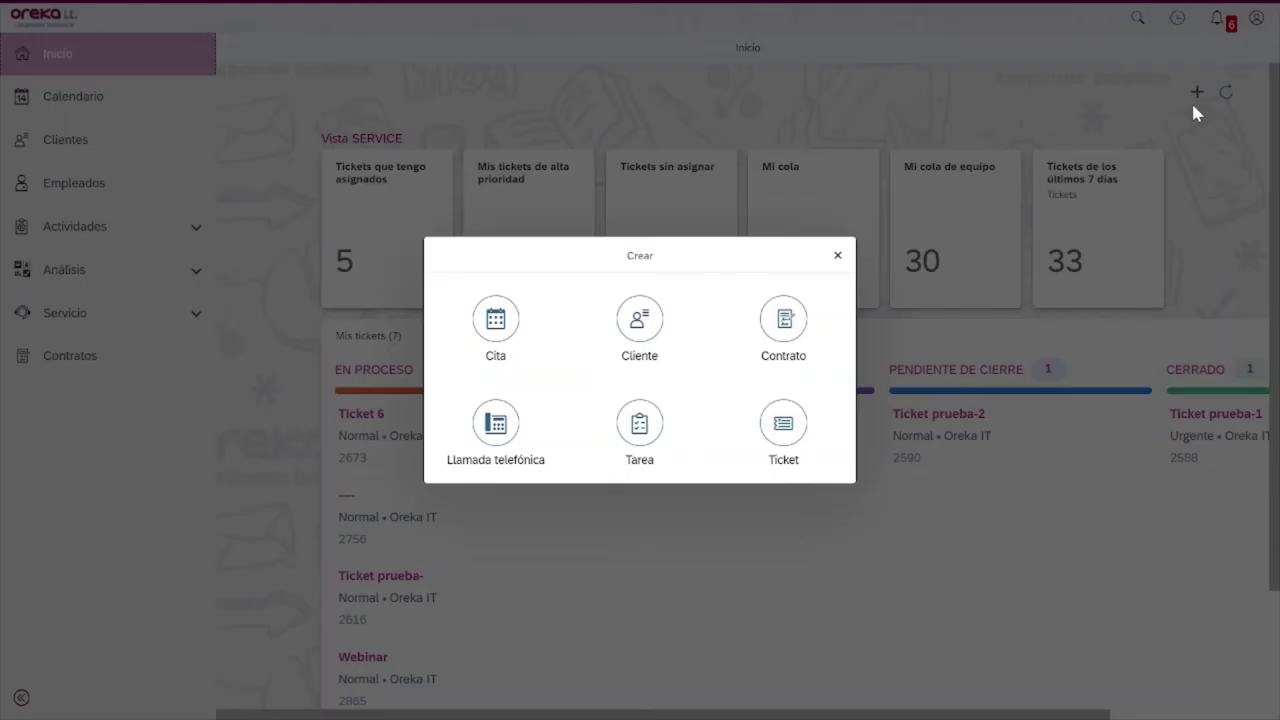
left_click(826, 262)
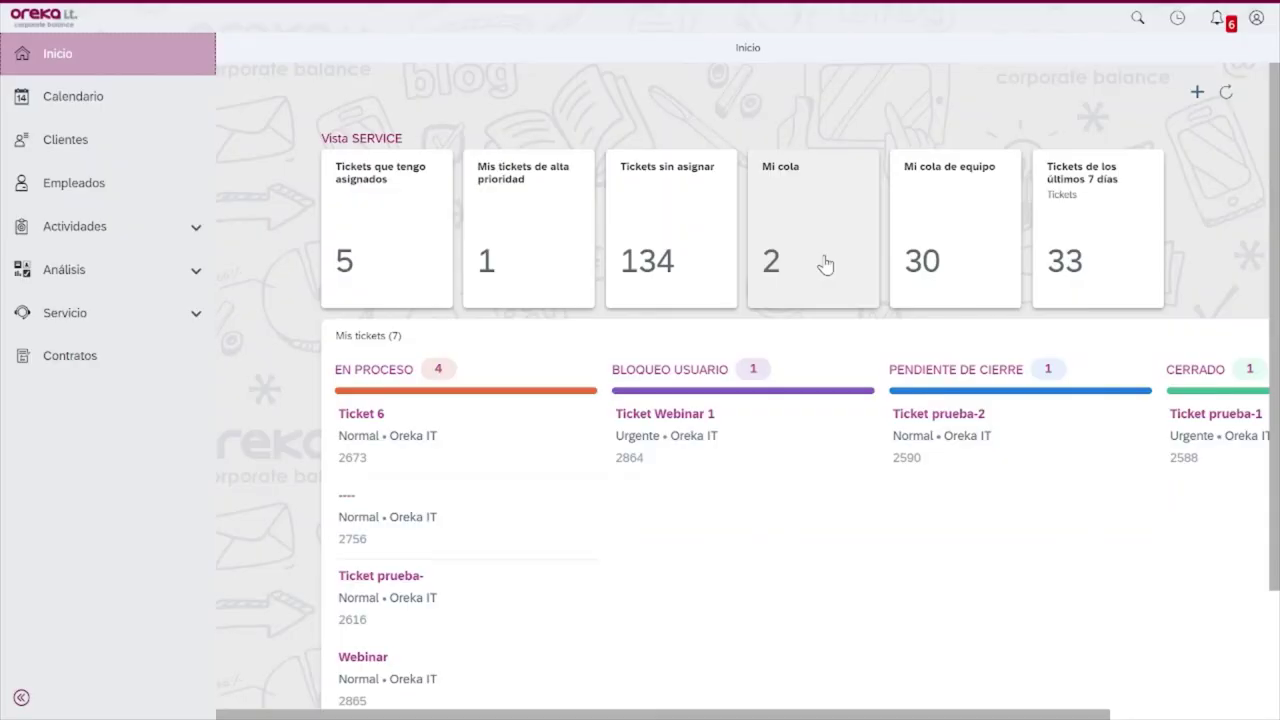
- Open the first, unnamed contract in the contracts list and expand its header details
left_click(97, 354)
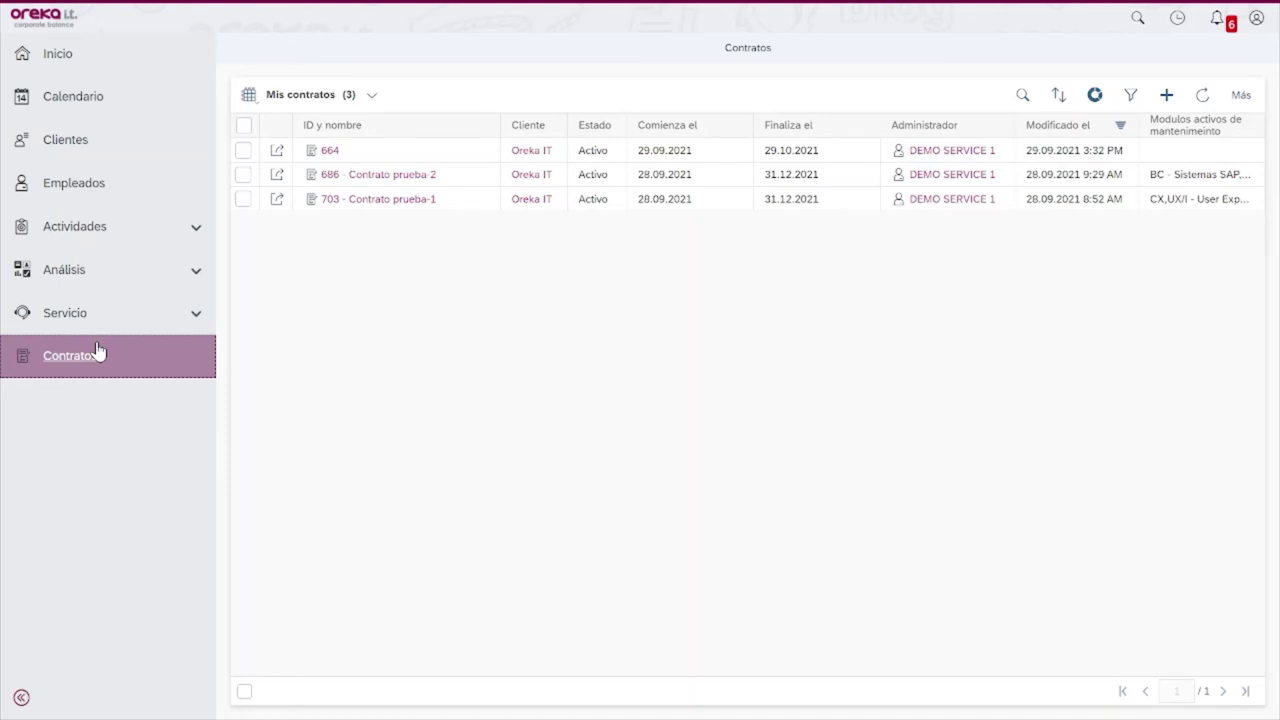
left_click(277, 153)
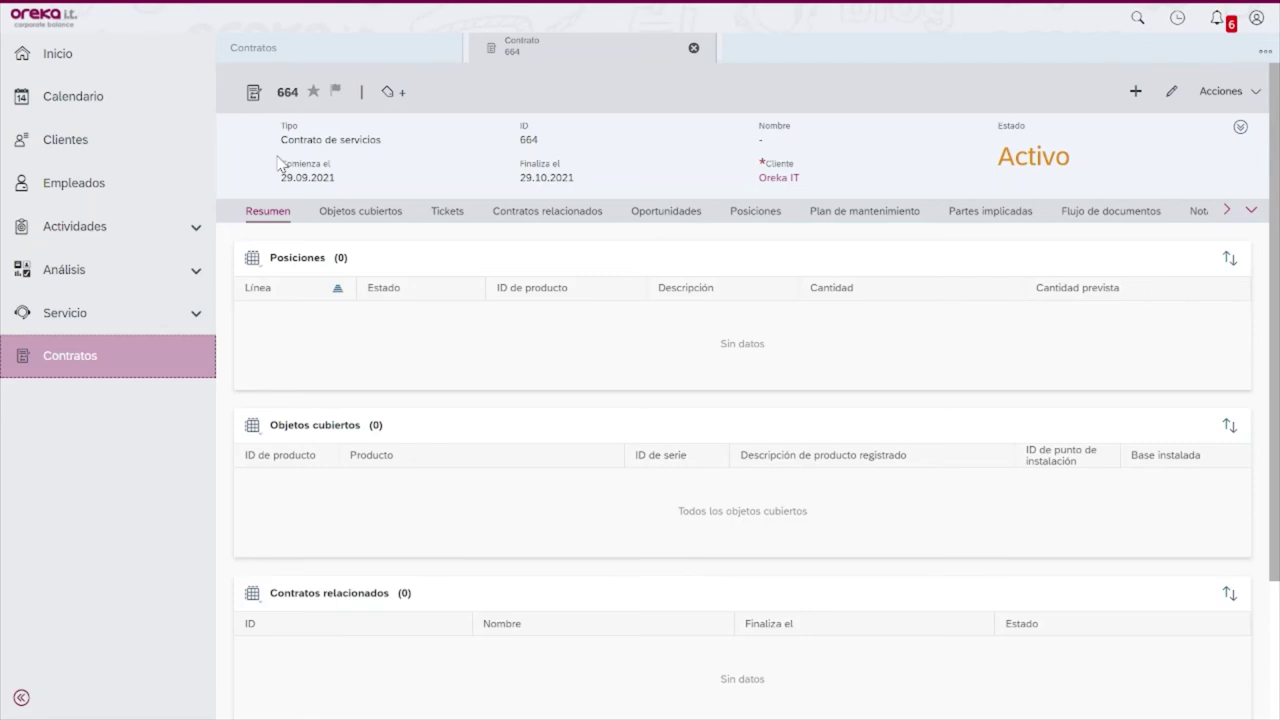
left_click(1239, 128)
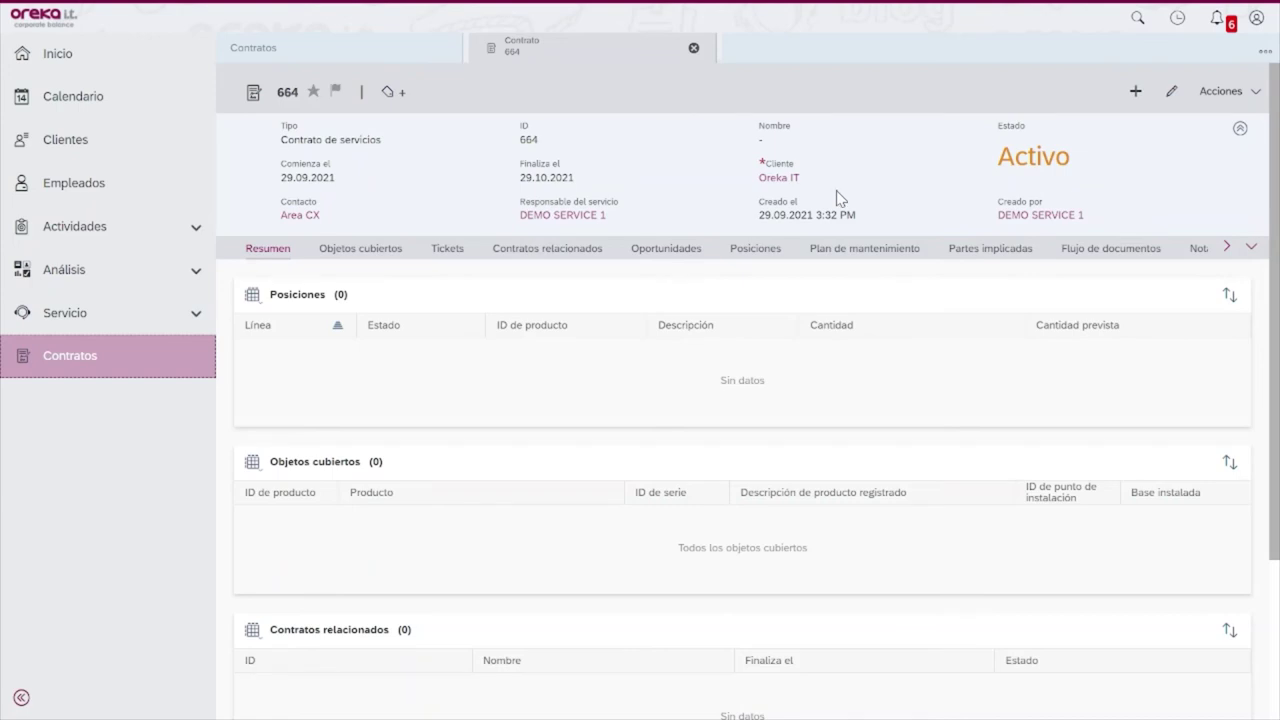
- Start a new ticket from the contract's tickets with the subject "Webinar" and the type 1-Evolutivo
left_click(451, 250)
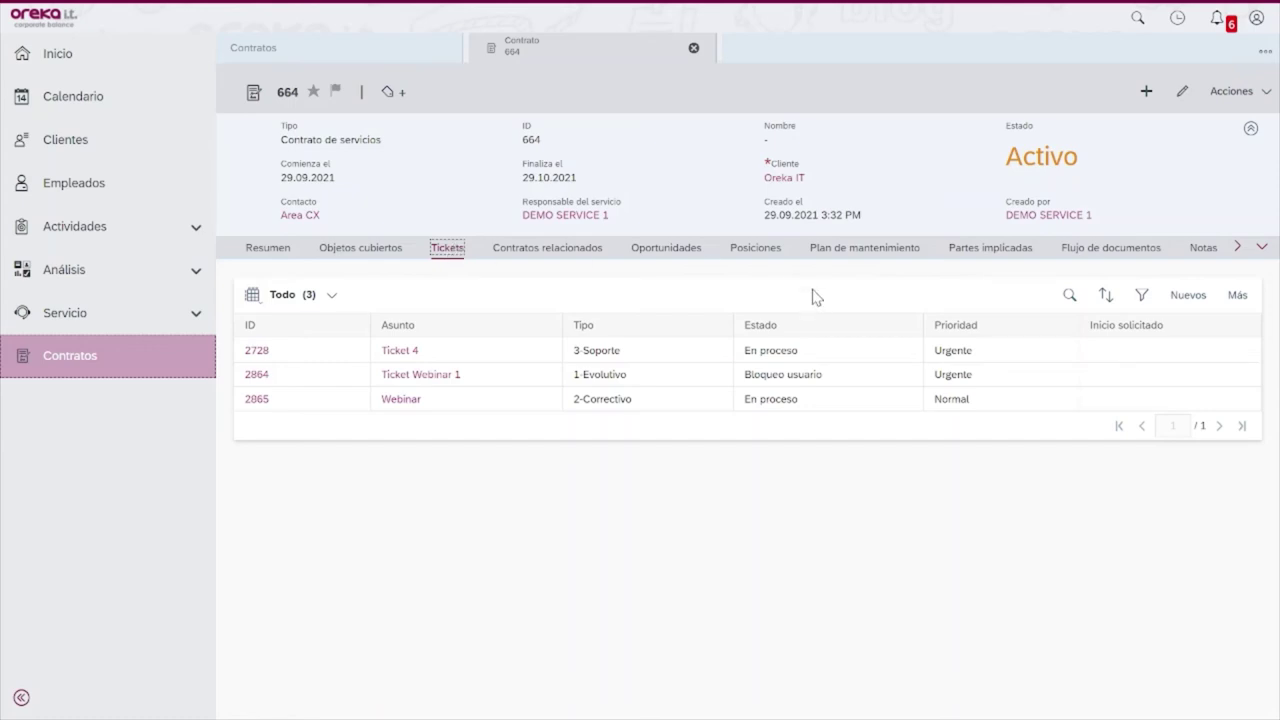
left_click(1186, 295)
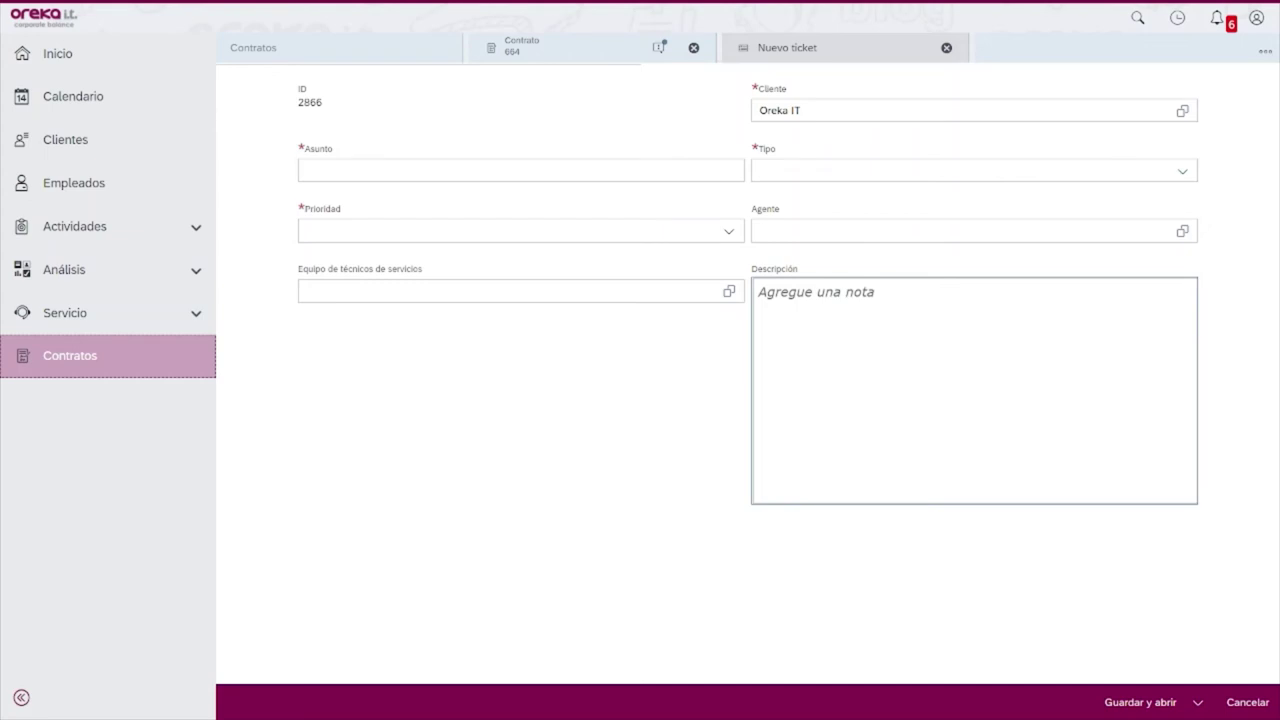
left_click(520, 170)
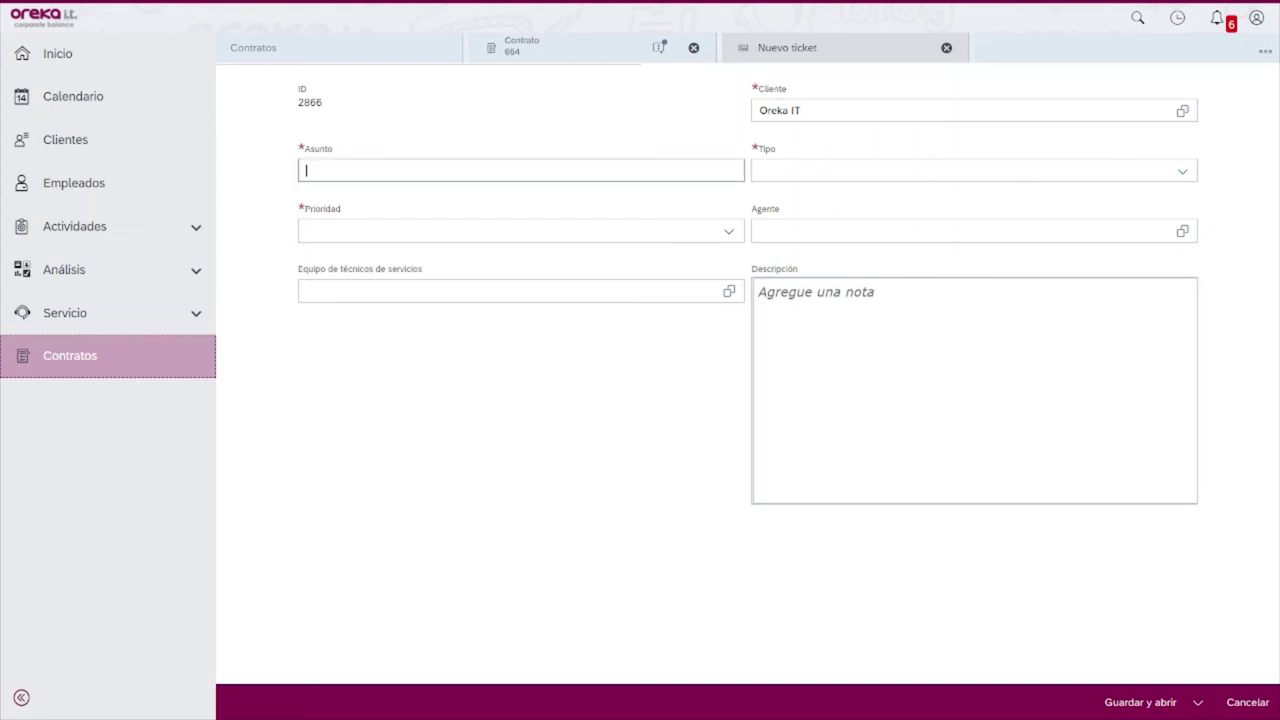
type("Webinar")
left_click(974, 170)
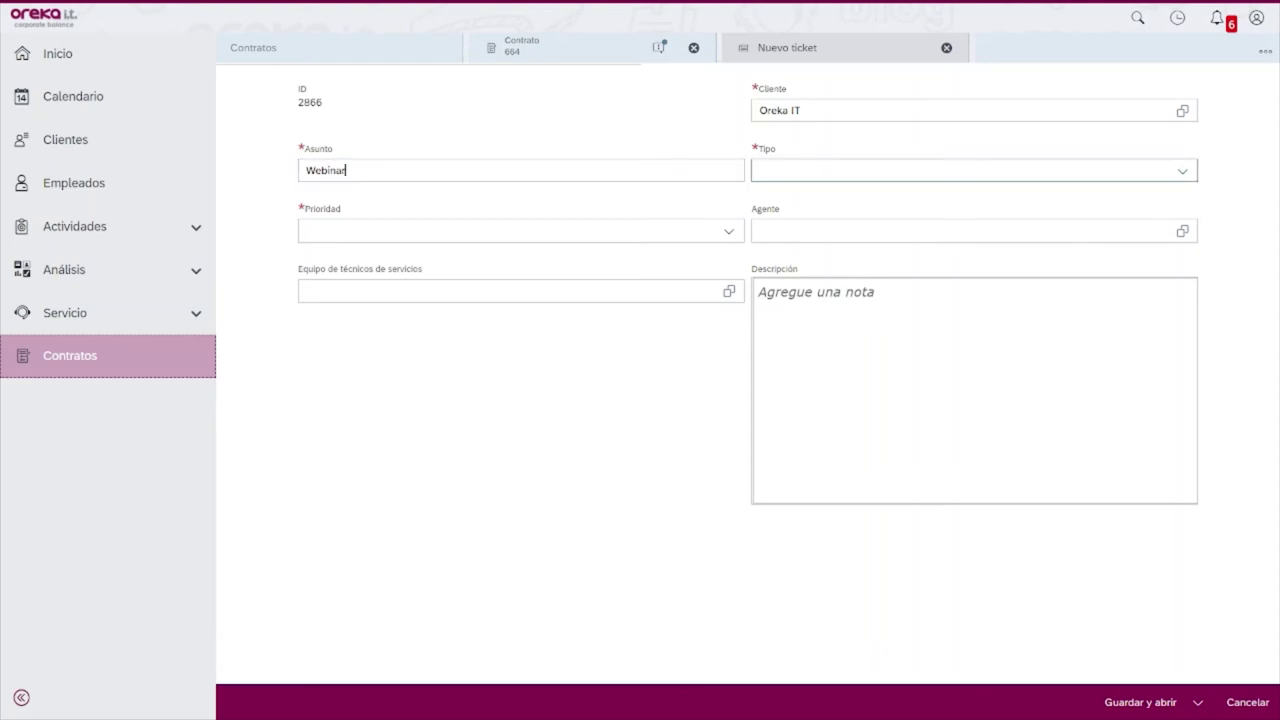
key("alt+Down")
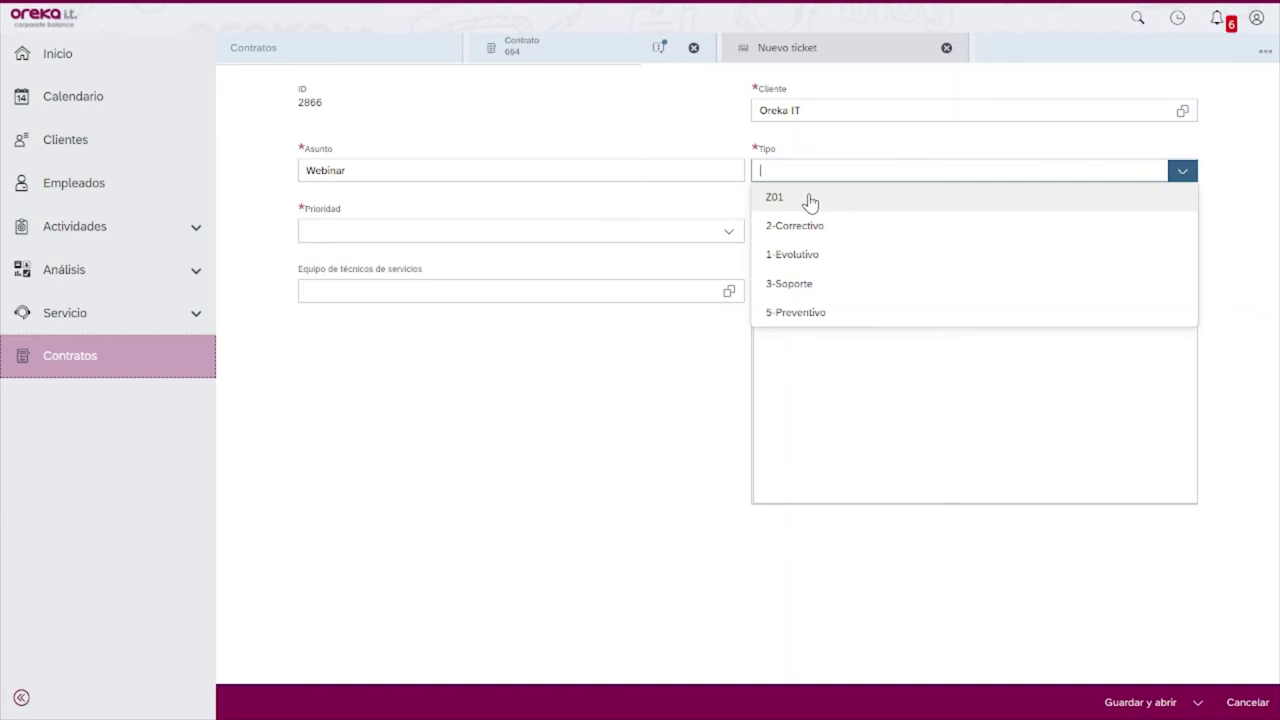
left_click(806, 262)
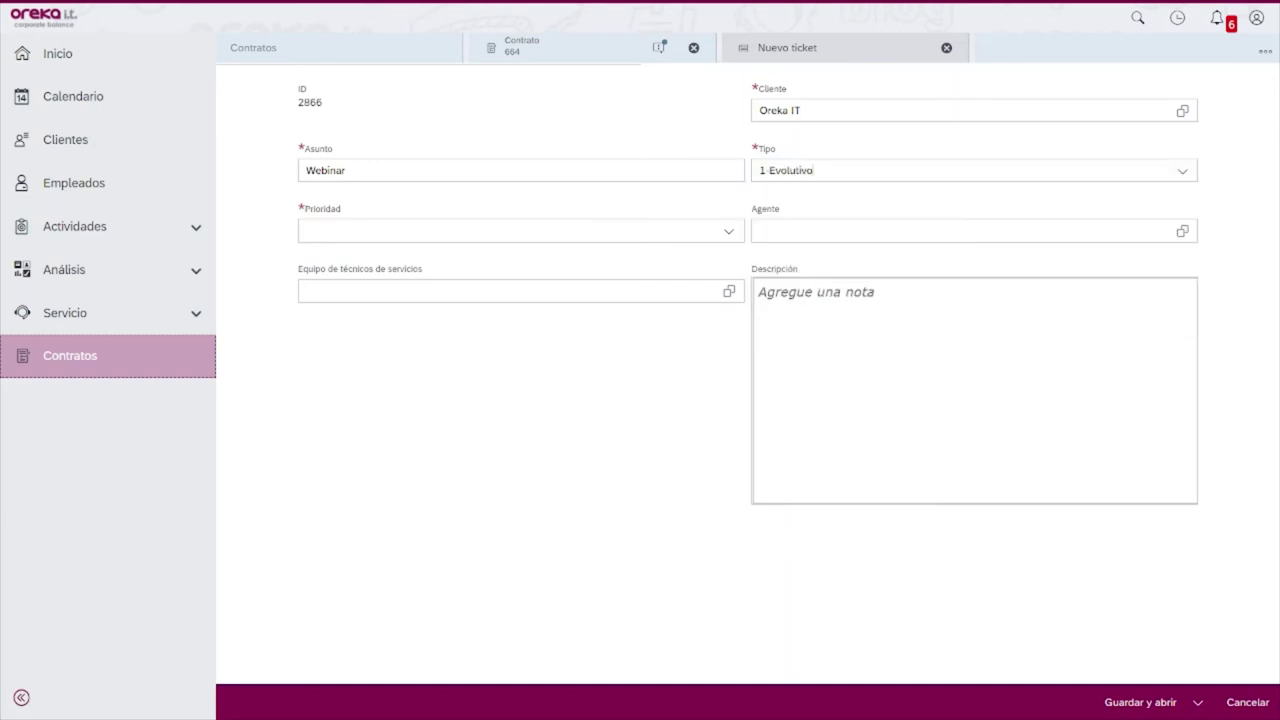
- Set the new ticket's priority to Inmediata, agent to DEMO SERVICE 1 and service technician team to Área CX
left_click(724, 236)
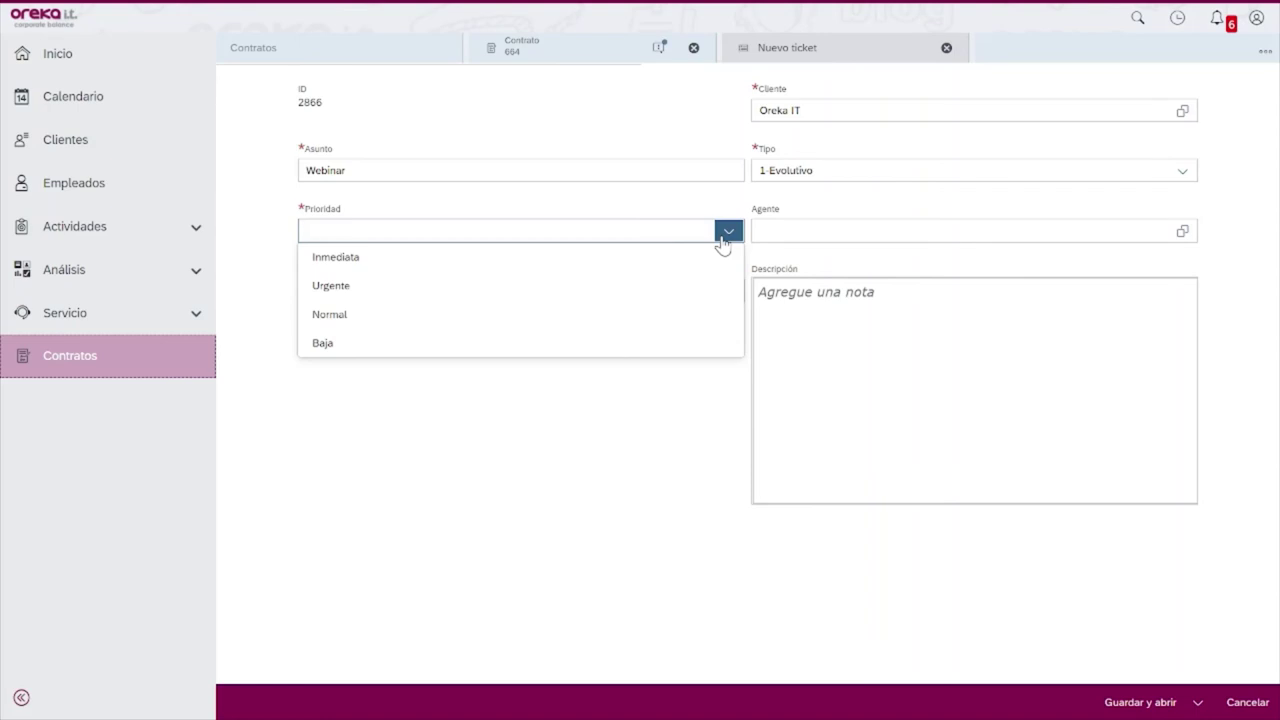
left_click(648, 264)
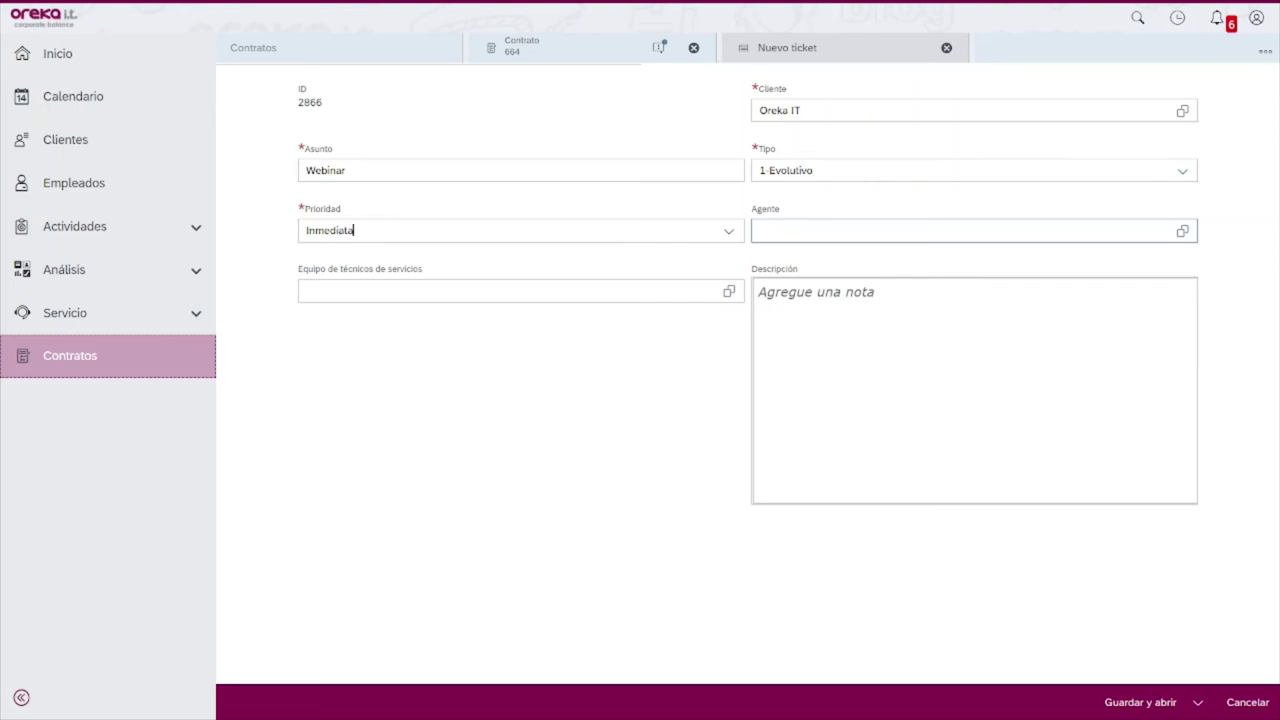
type("se")
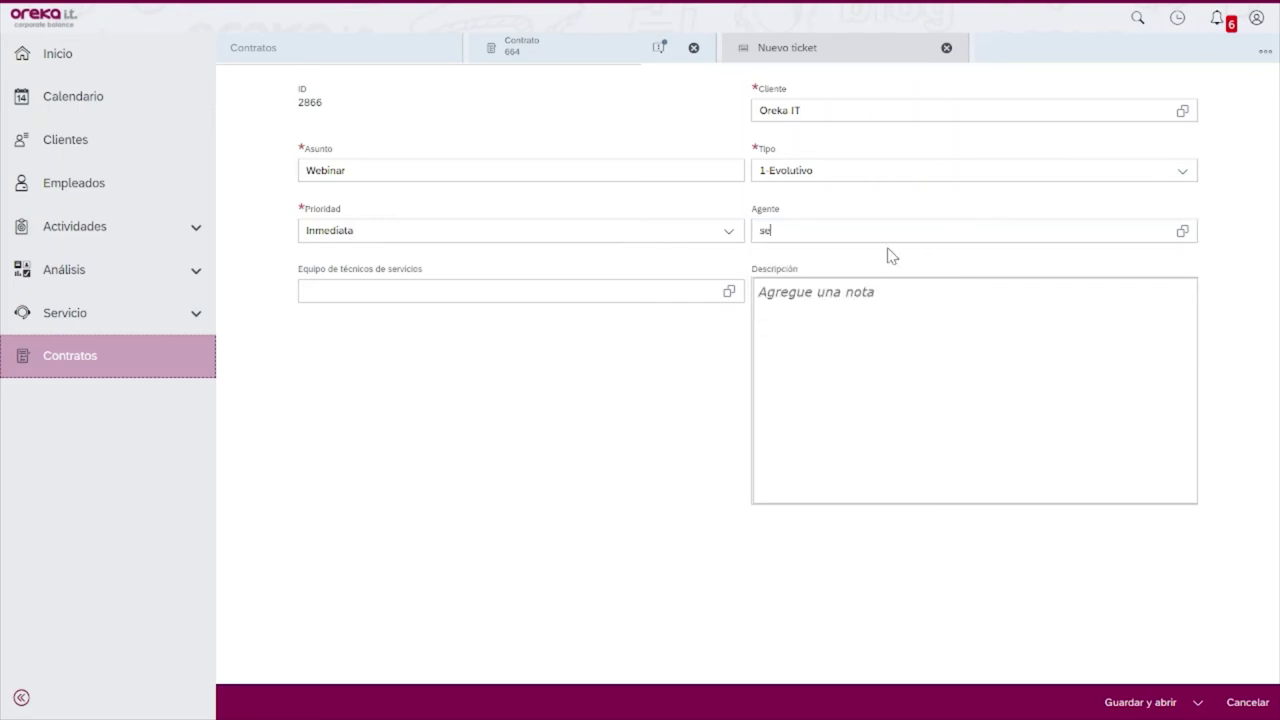
left_click(860, 287)
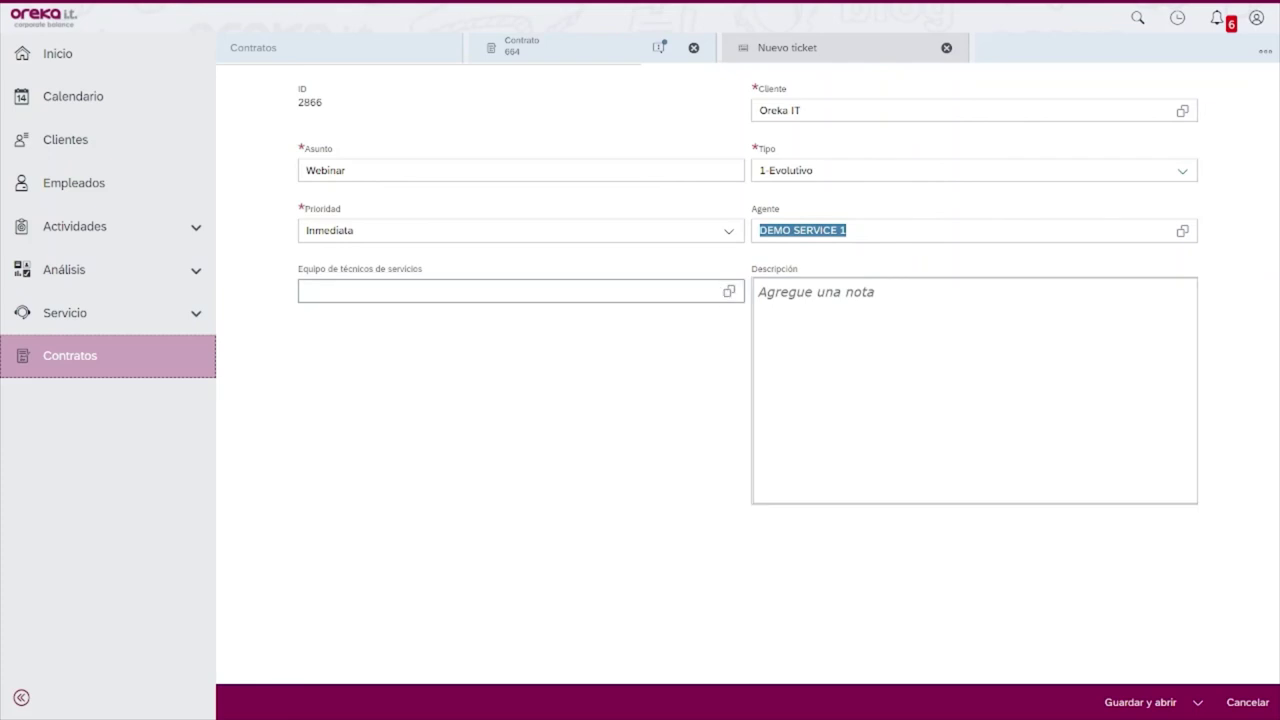
left_click(700, 291)
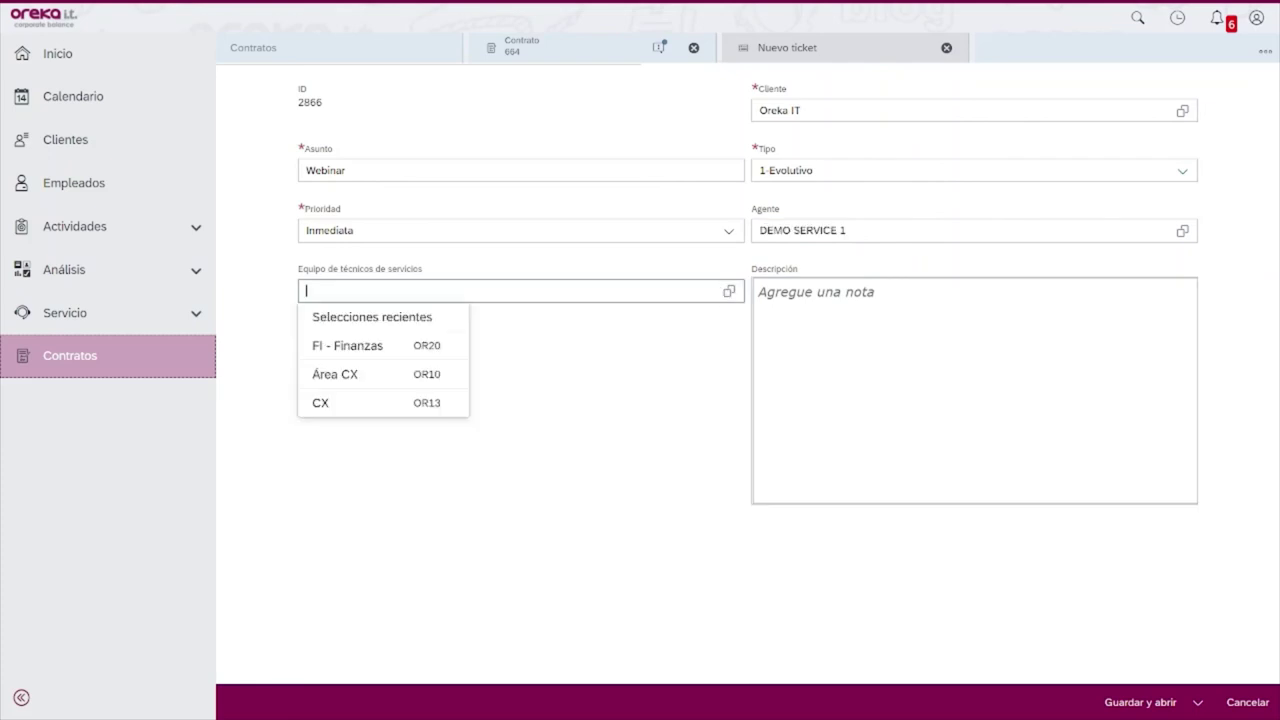
left_click(345, 386)
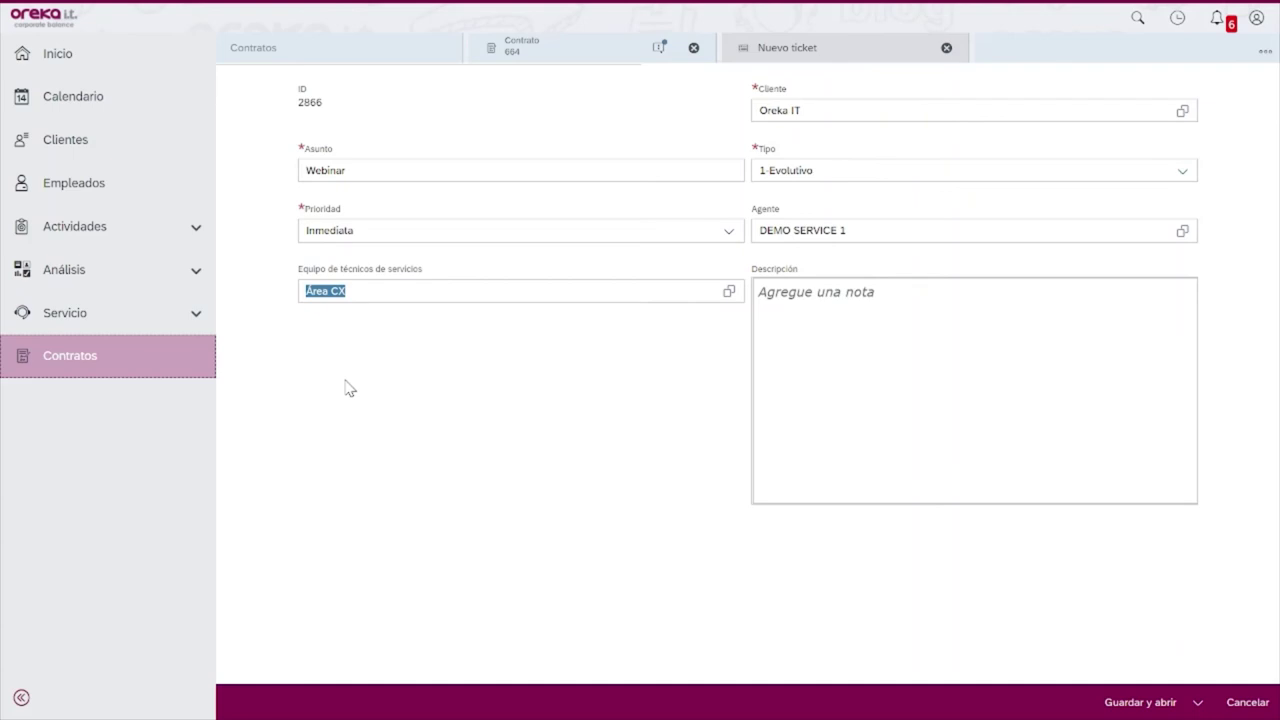
- Enter the description "Descripción de la incidencia que nos da el cliente", and save and open the ticket
left_click(800, 360)
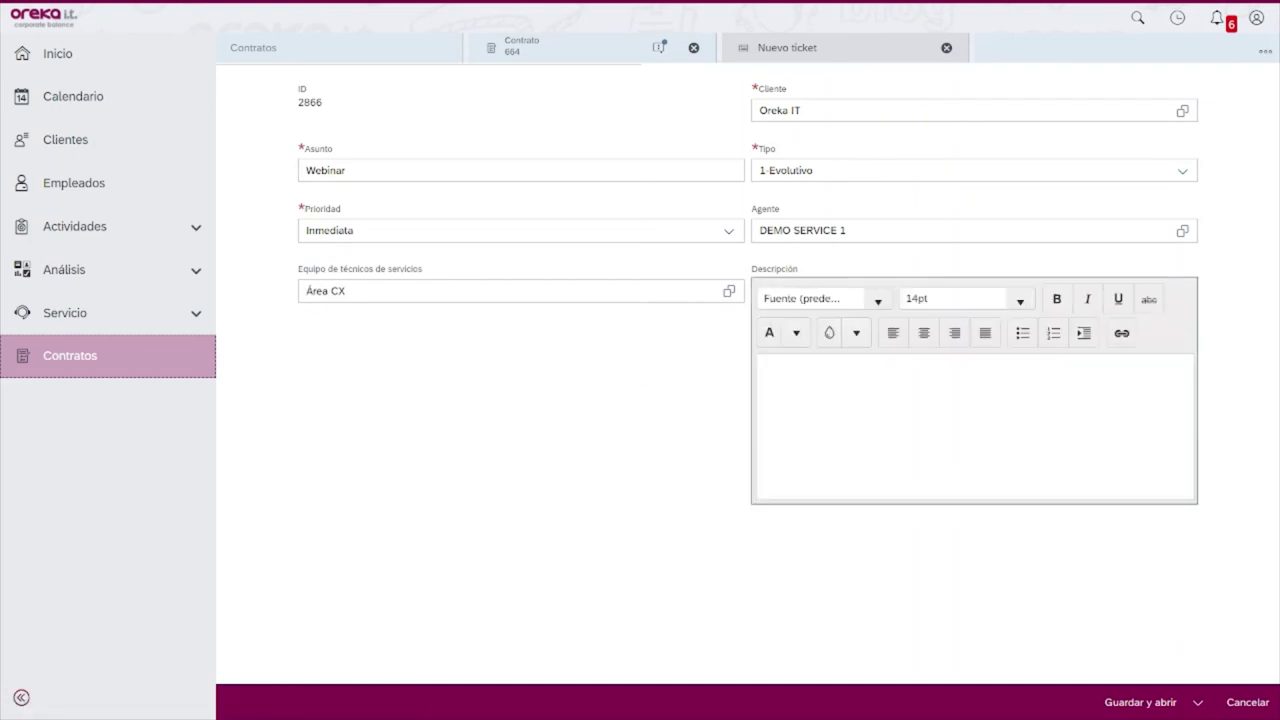
type("Descripción")
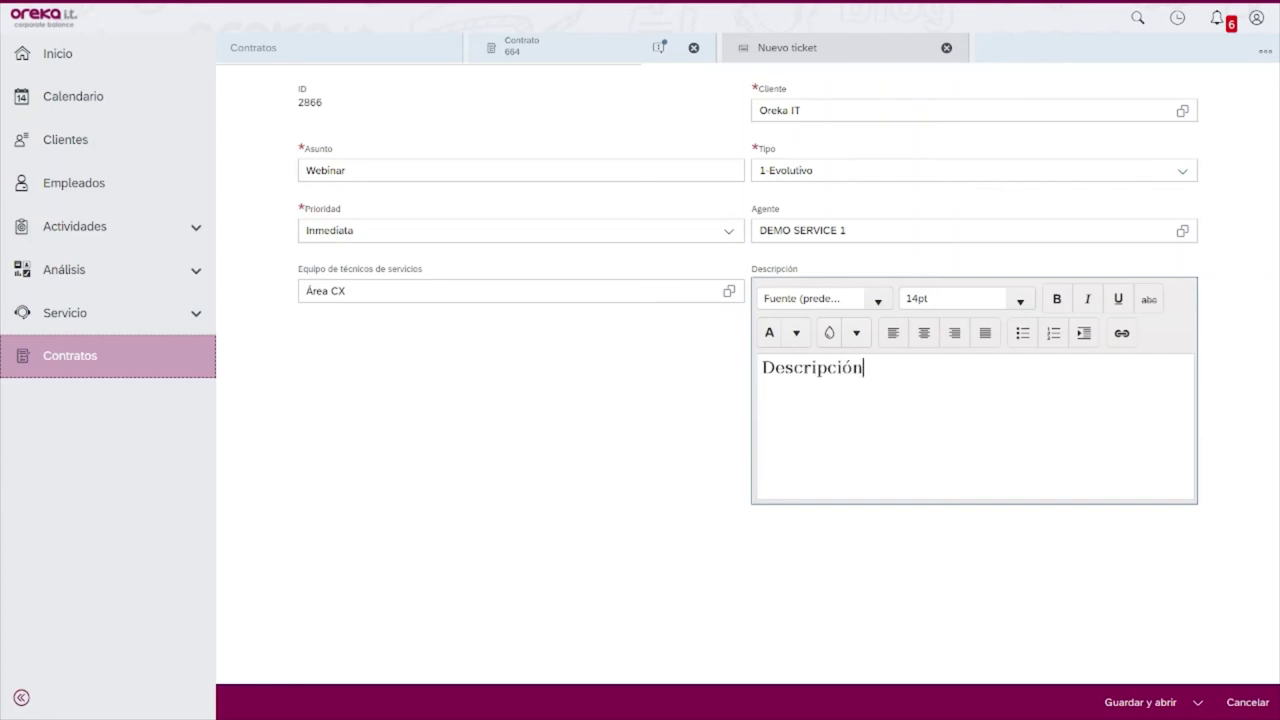
type(" de la incidenc")
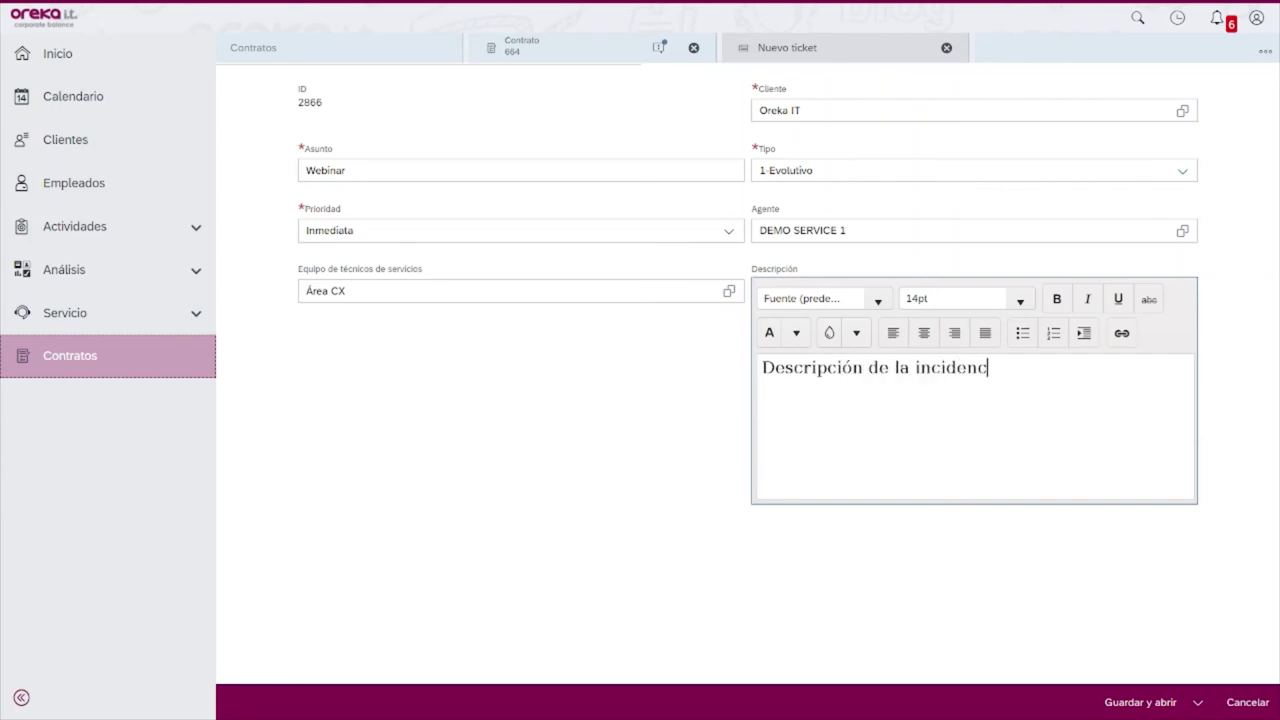
type("ia que nos da el")
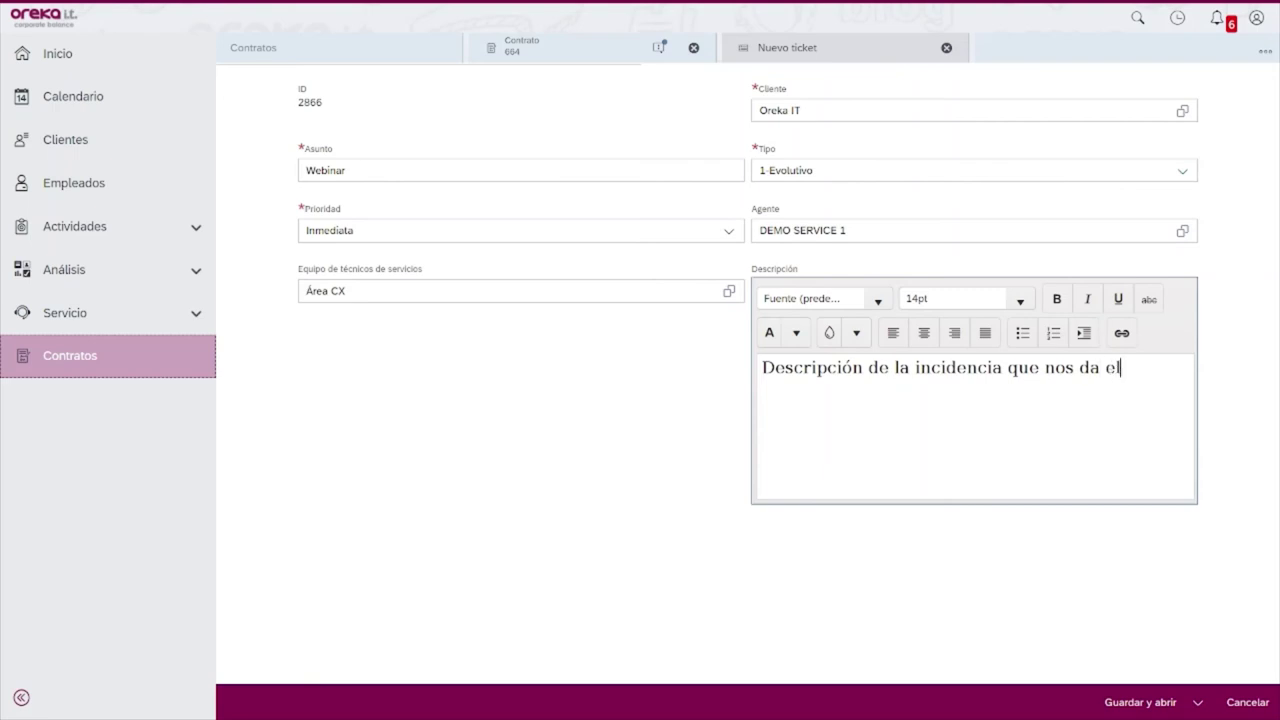
type(" cliente")
left_click(1122, 700)
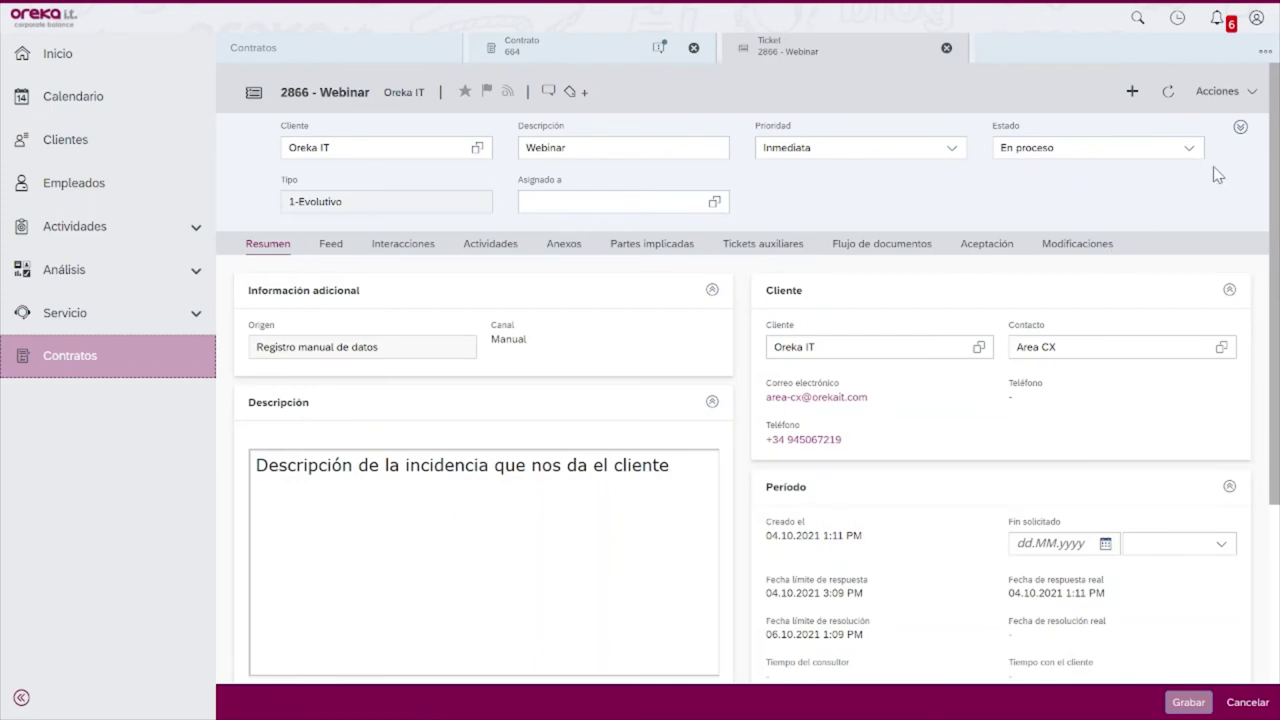
- Expand the ticket's header, assign the ticket to DEMO SERVICE 1 and save it
left_click(1236, 138)
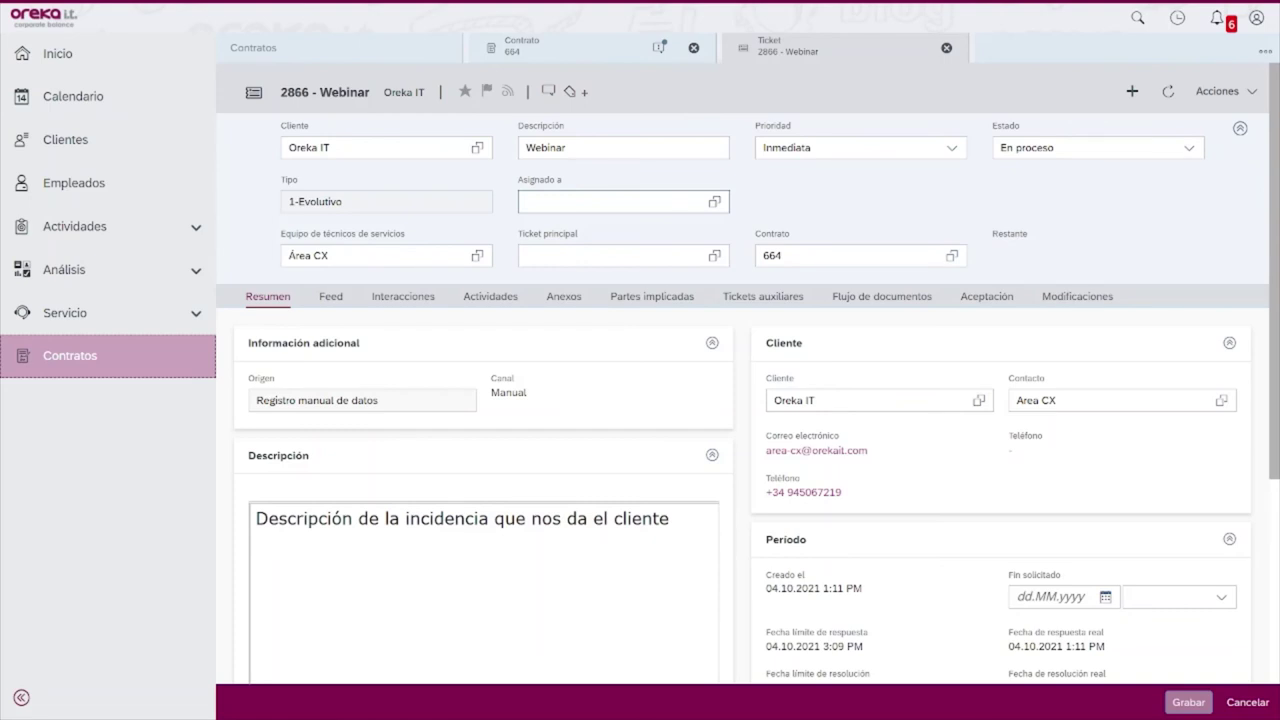
left_click(600, 201)
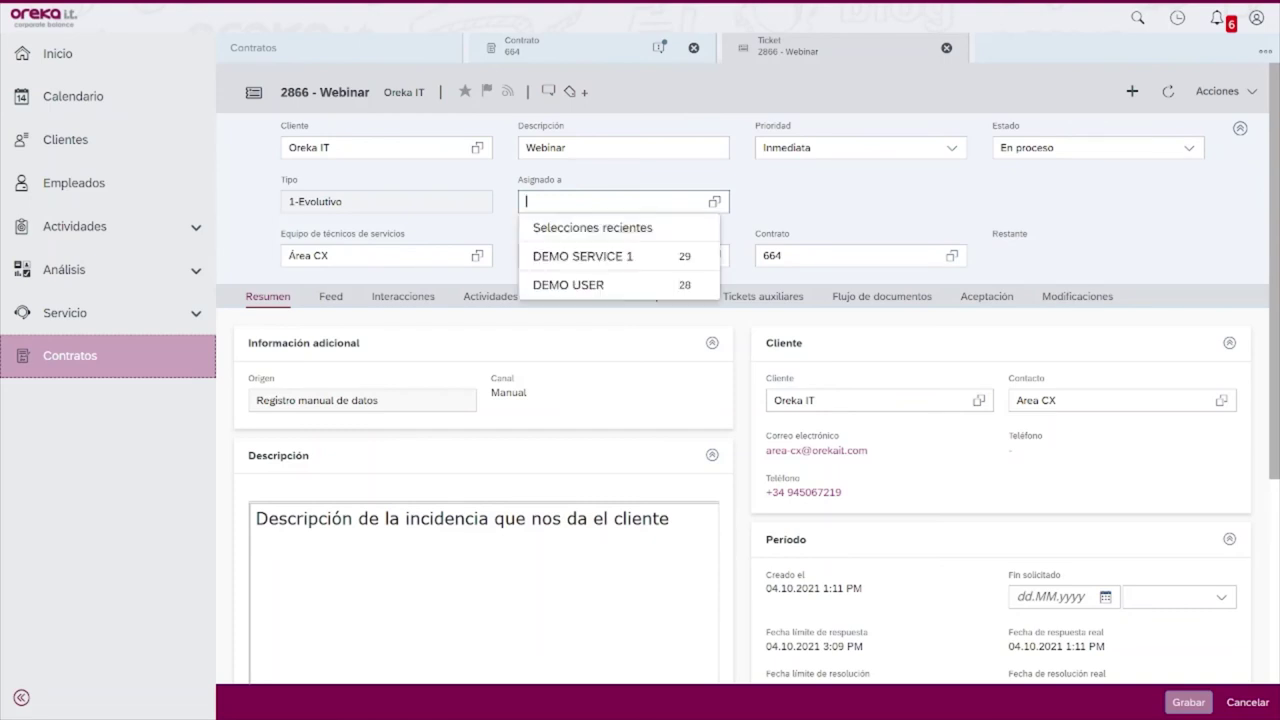
left_click(590, 254)
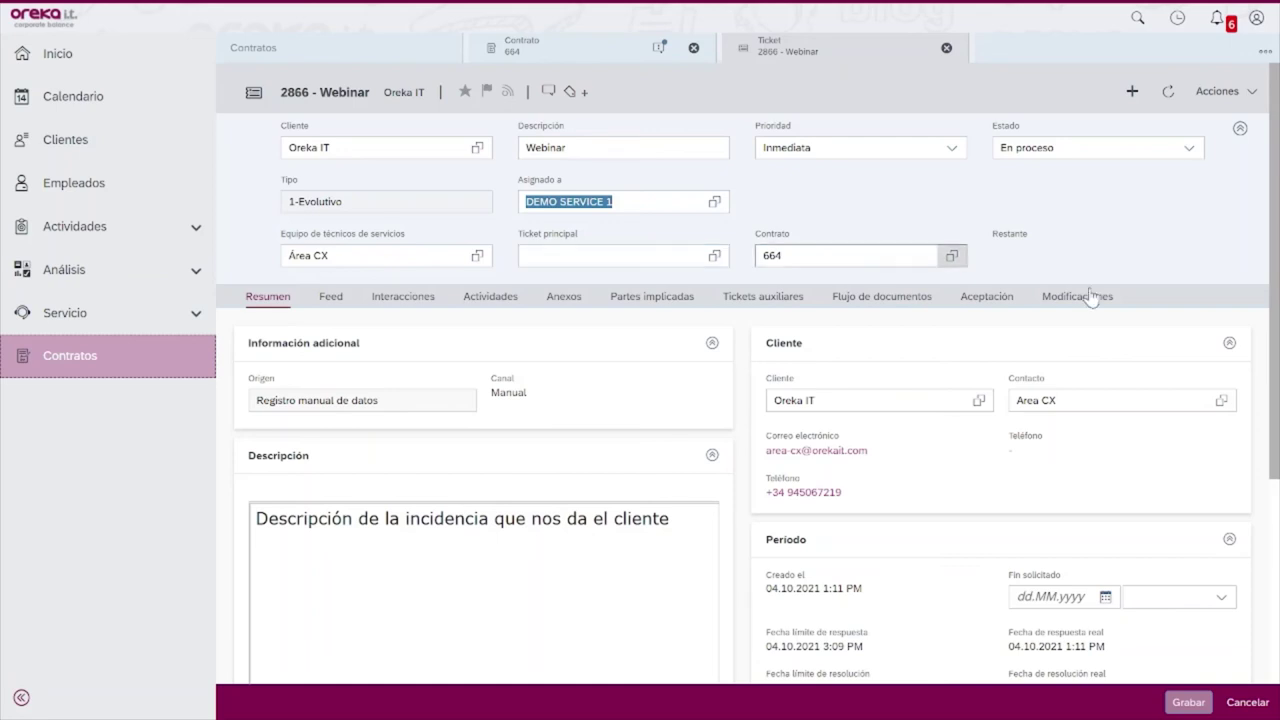
left_click_drag(1276, 286, 1278, 431)
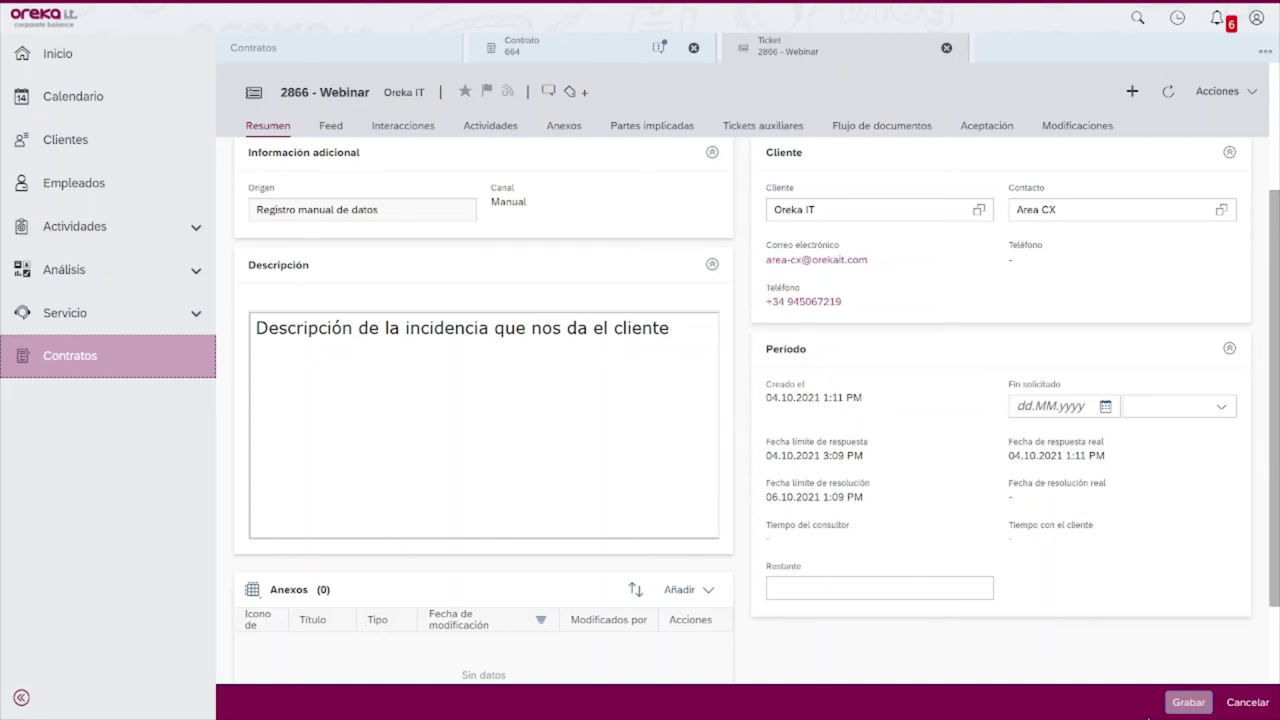
left_click(1185, 702)
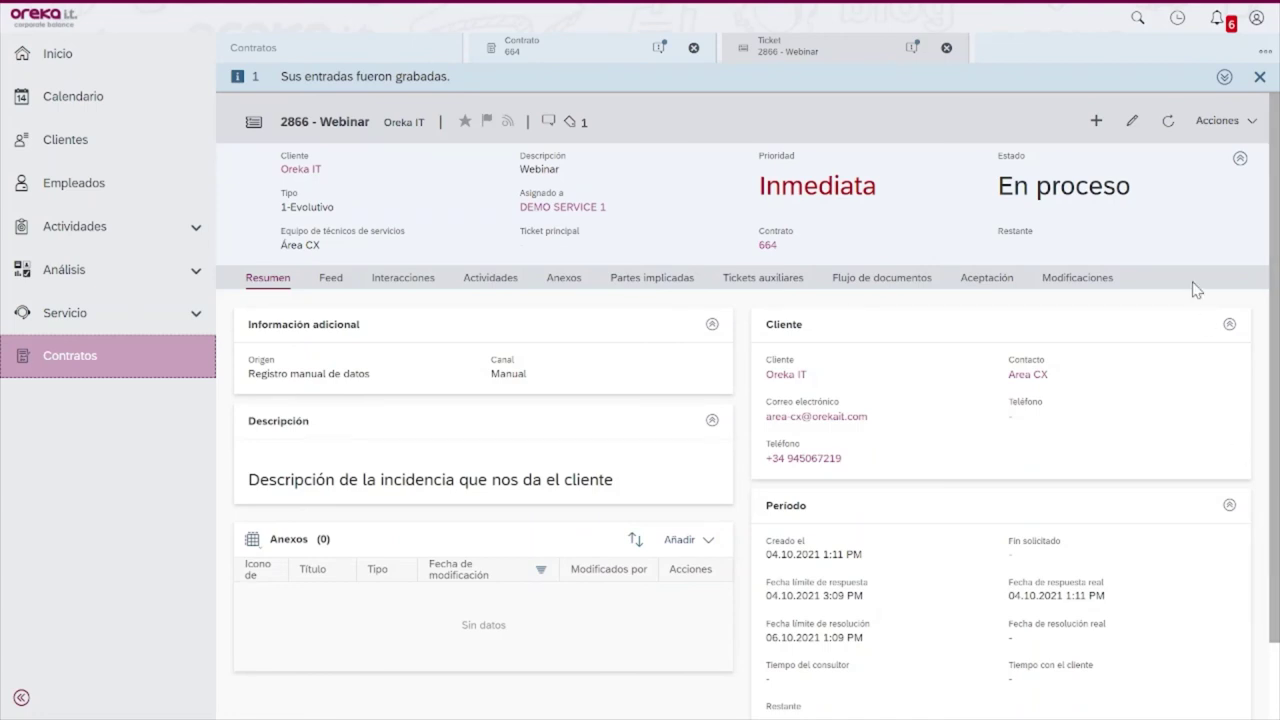
- Change the ticket's status to Bloqueo usuario, save it and check the times in the Período section
left_click(1133, 125)
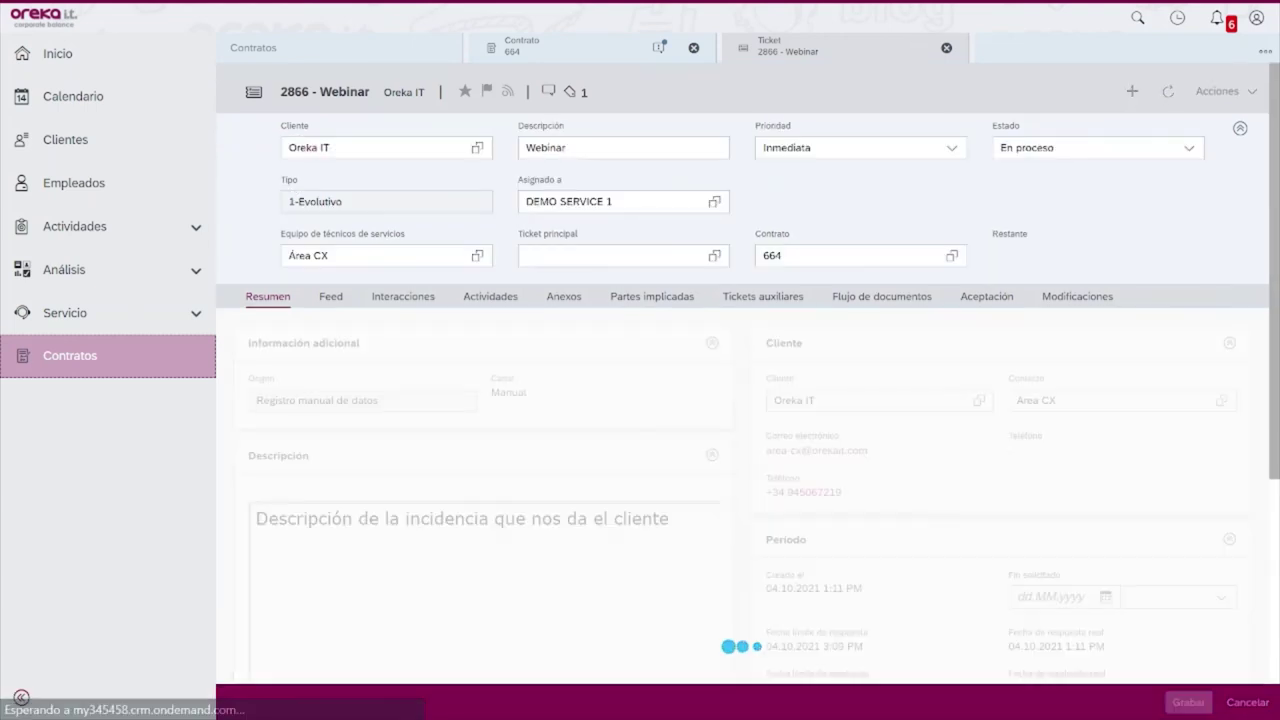
left_click(1186, 152)
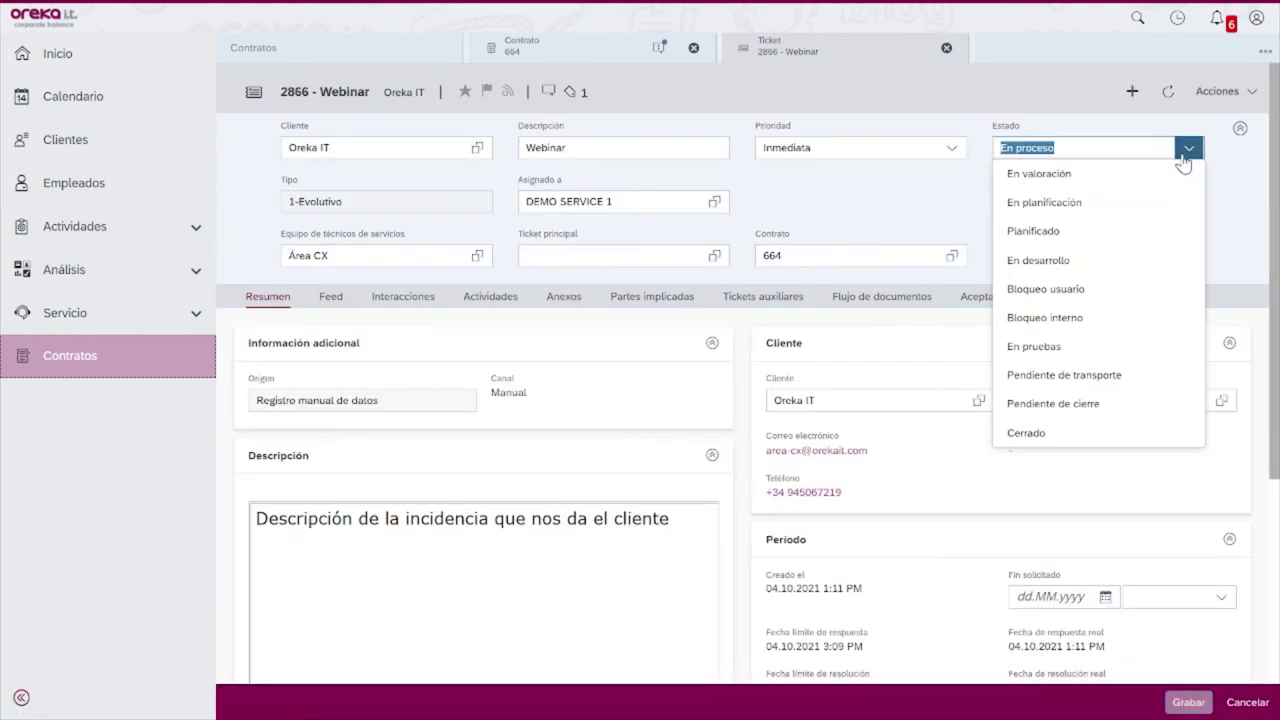
left_click(1028, 295)
left_click(1188, 702)
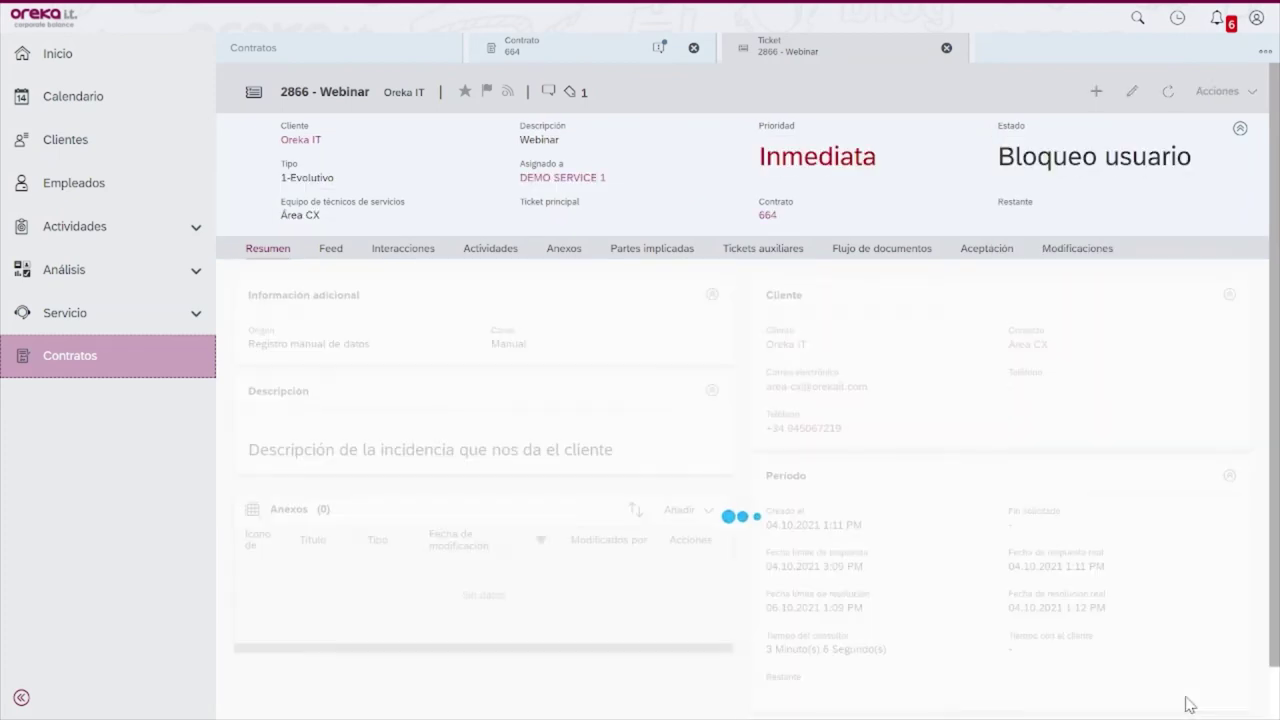
left_click_drag(1271, 455, 1268, 580)
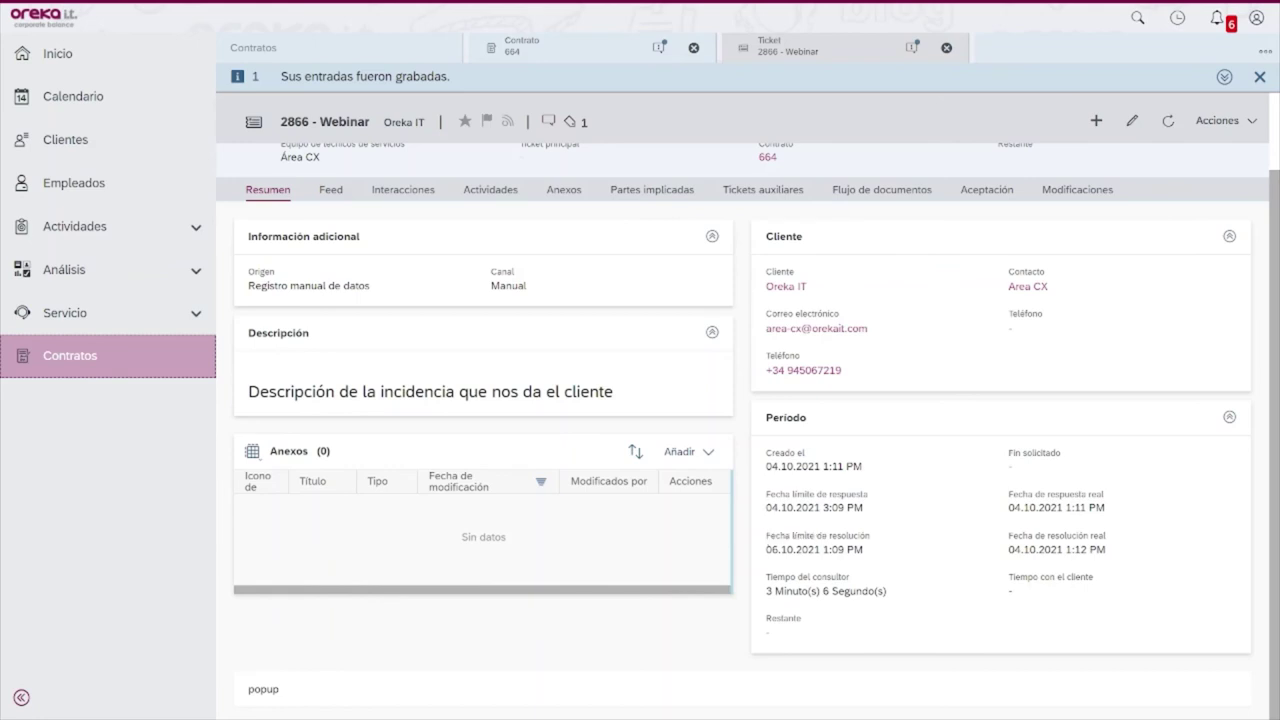
- Change the ticket's status to En desarrollo, save it and review the consultant and client times
left_click(1132, 120)
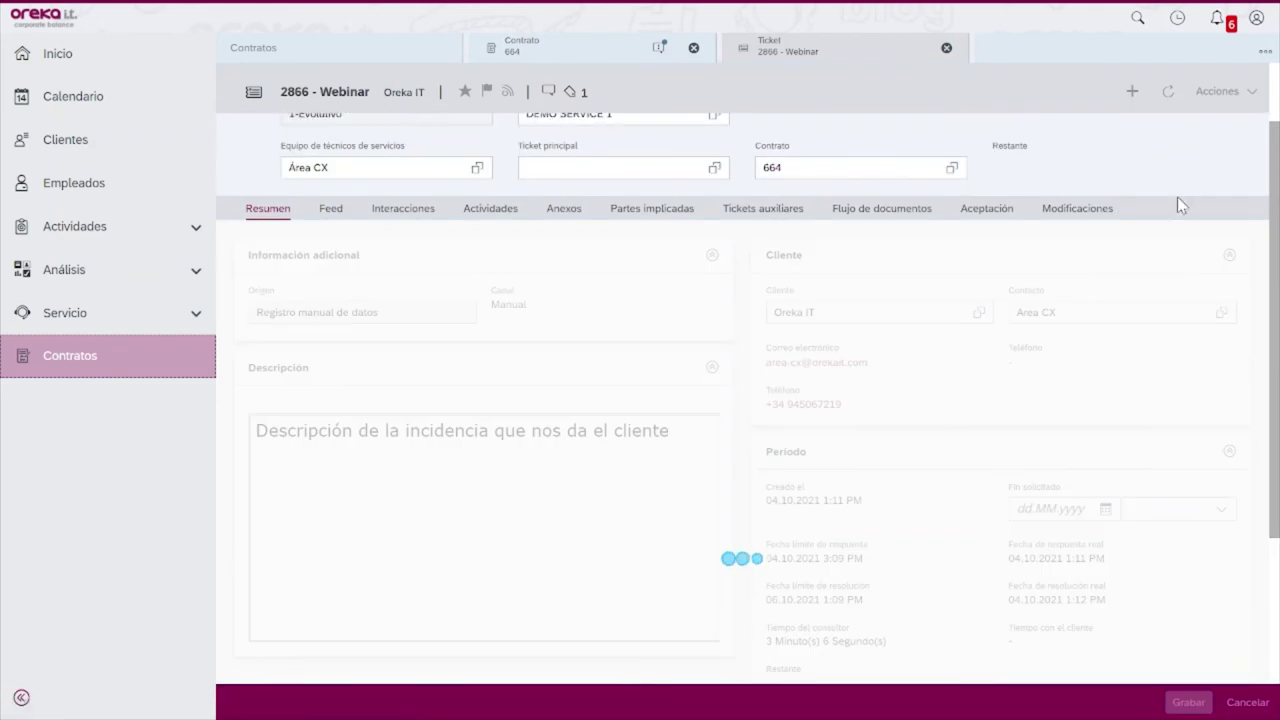
scroll(1177, 167, "up", 2)
left_click(1185, 150)
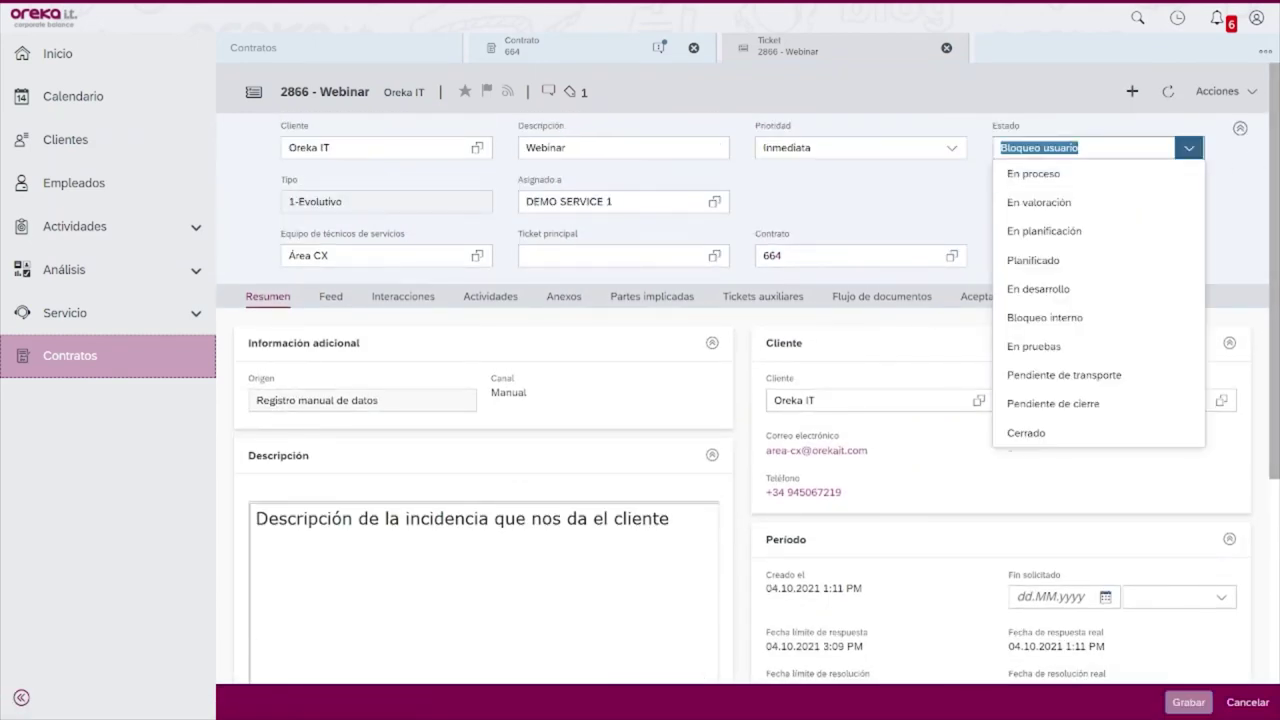
left_click(1035, 290)
left_click(1187, 702)
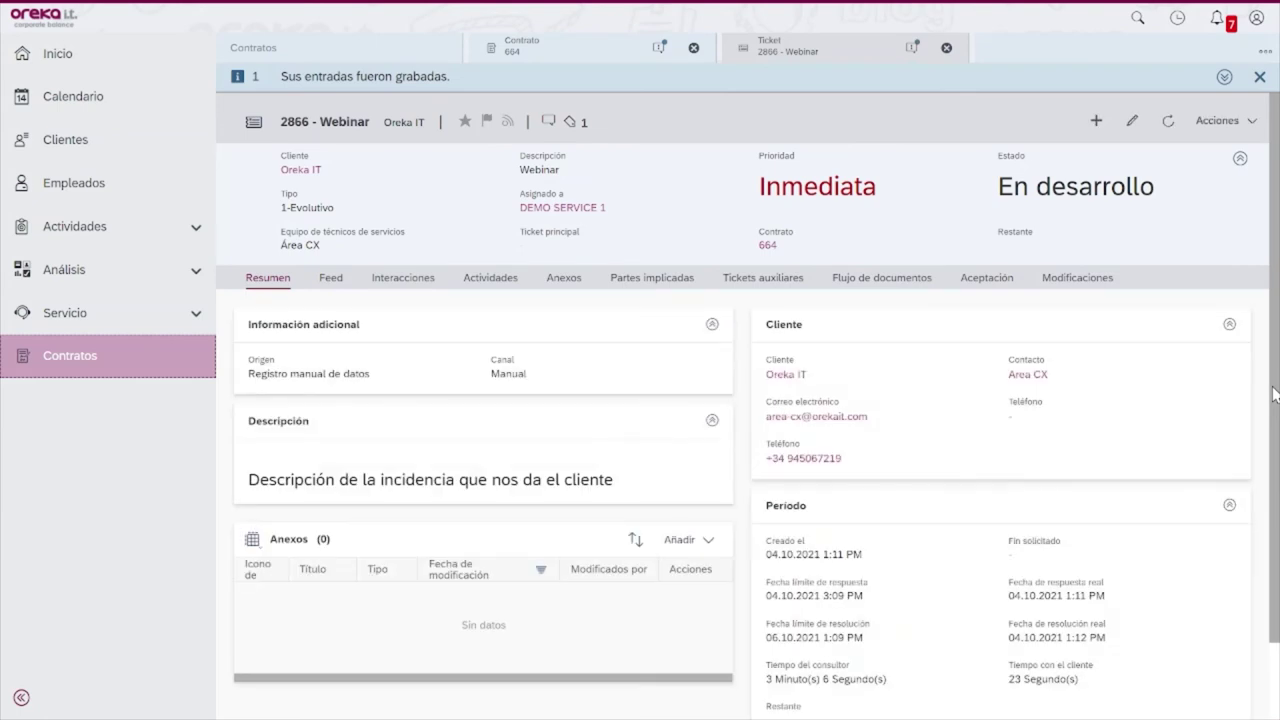
scroll(1275, 393, "down", 1)
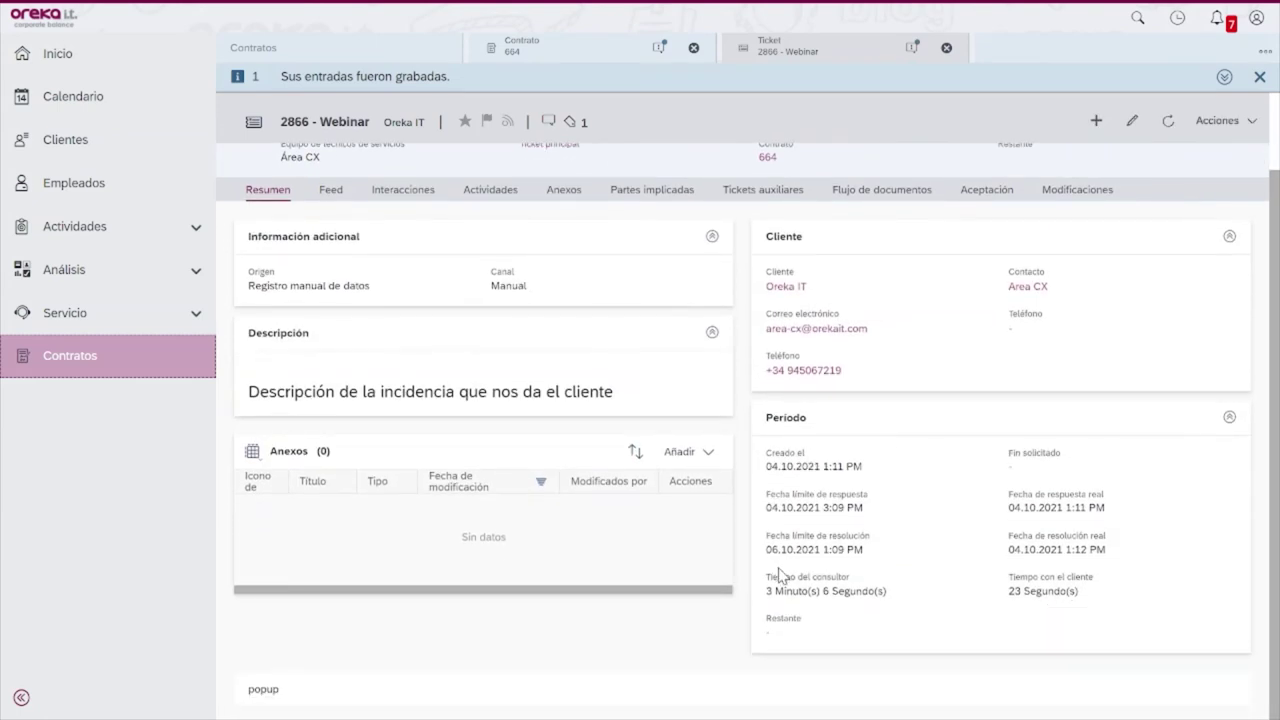
- Review the ticket's feed of updates and look at the form for posting an update, without publishing anything
left_click(330, 189)
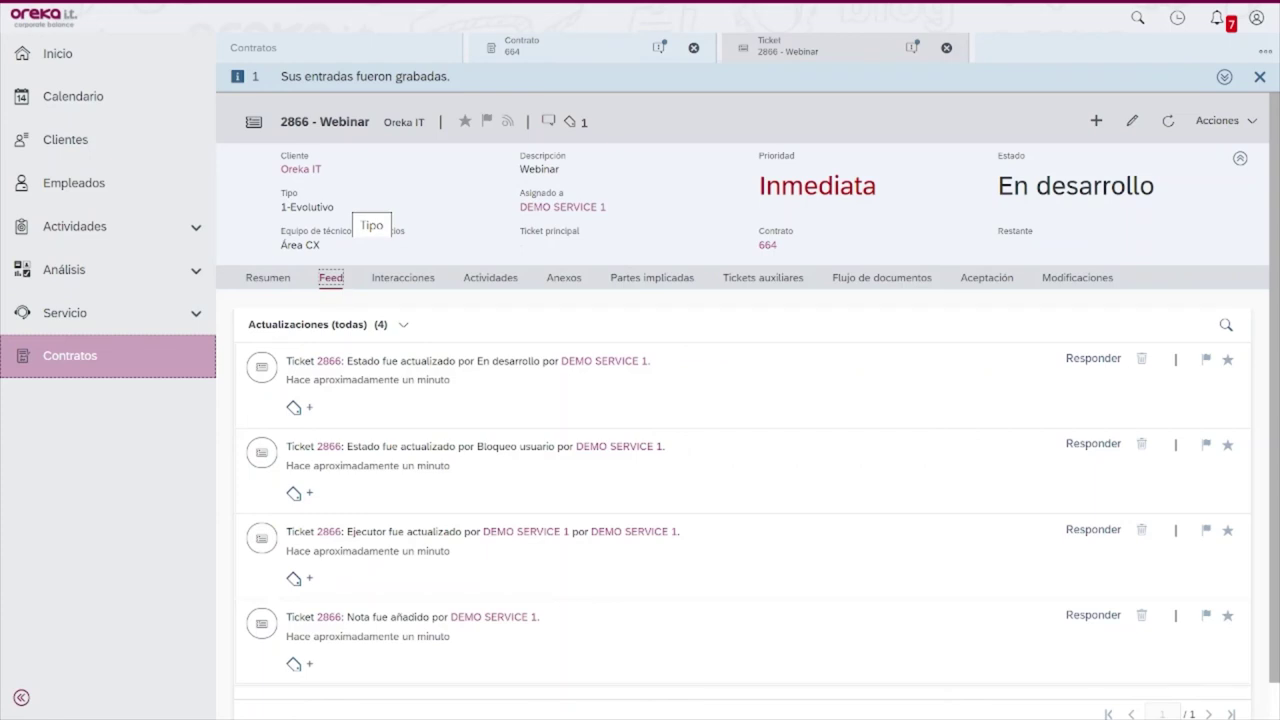
left_click(550, 121)
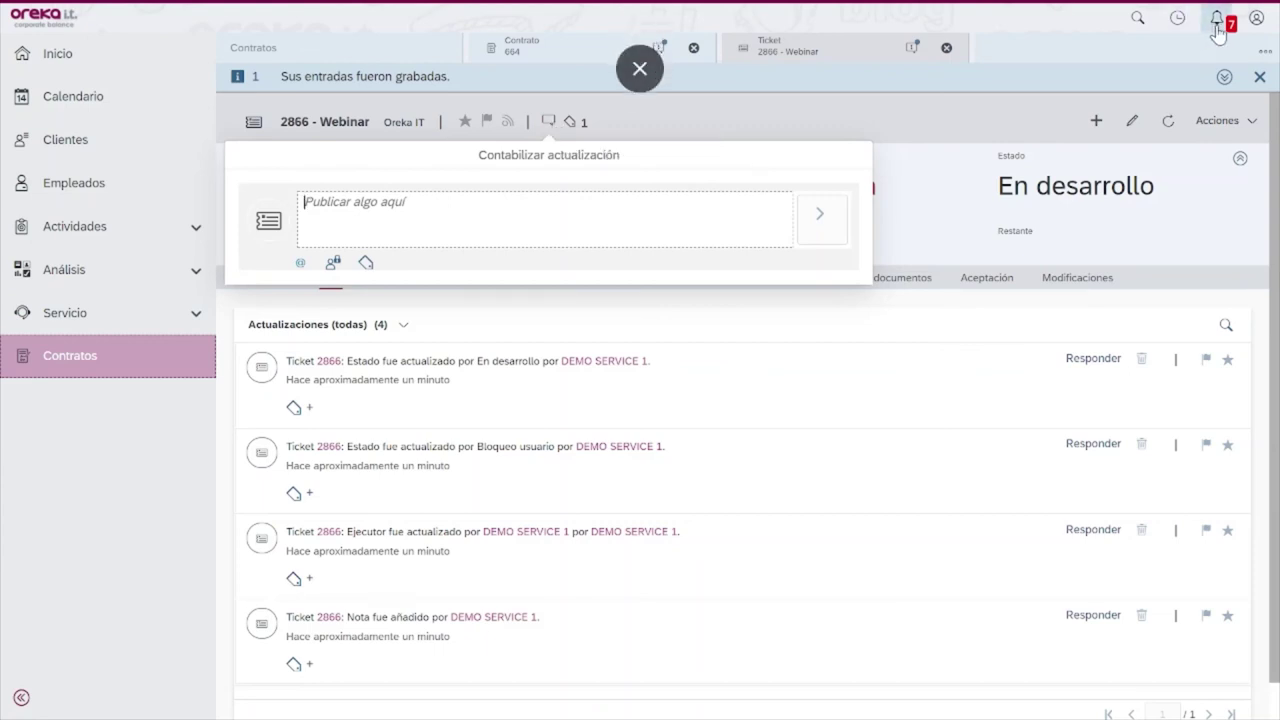
left_click(888, 97)
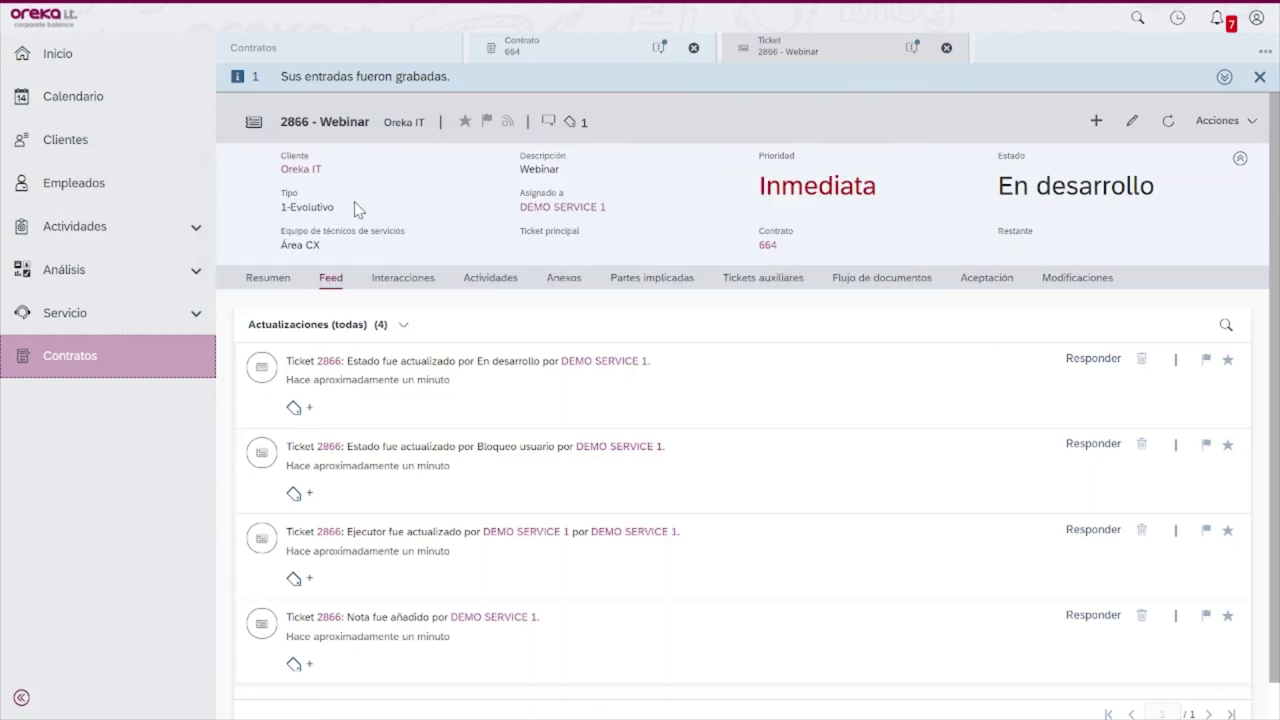
- Review the ticket's interactions, the channels offered for a new interaction and the additional Outlook email option
left_click(400, 281)
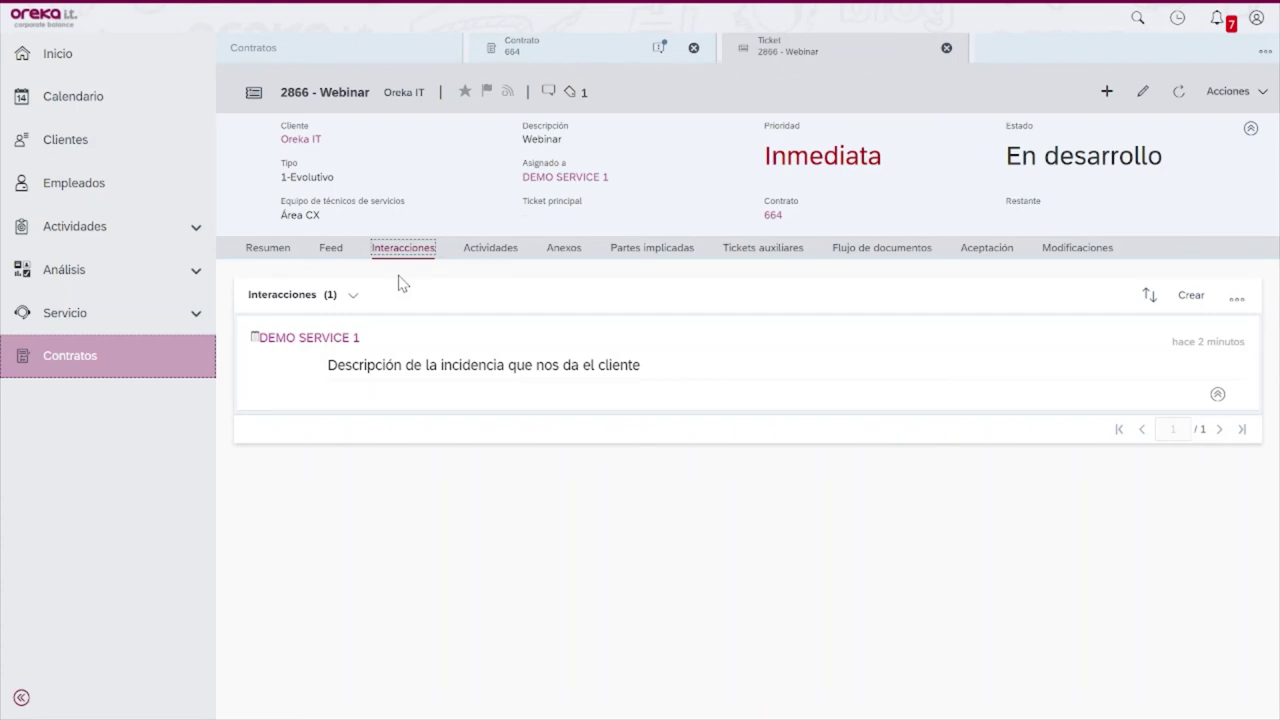
left_click(1188, 297)
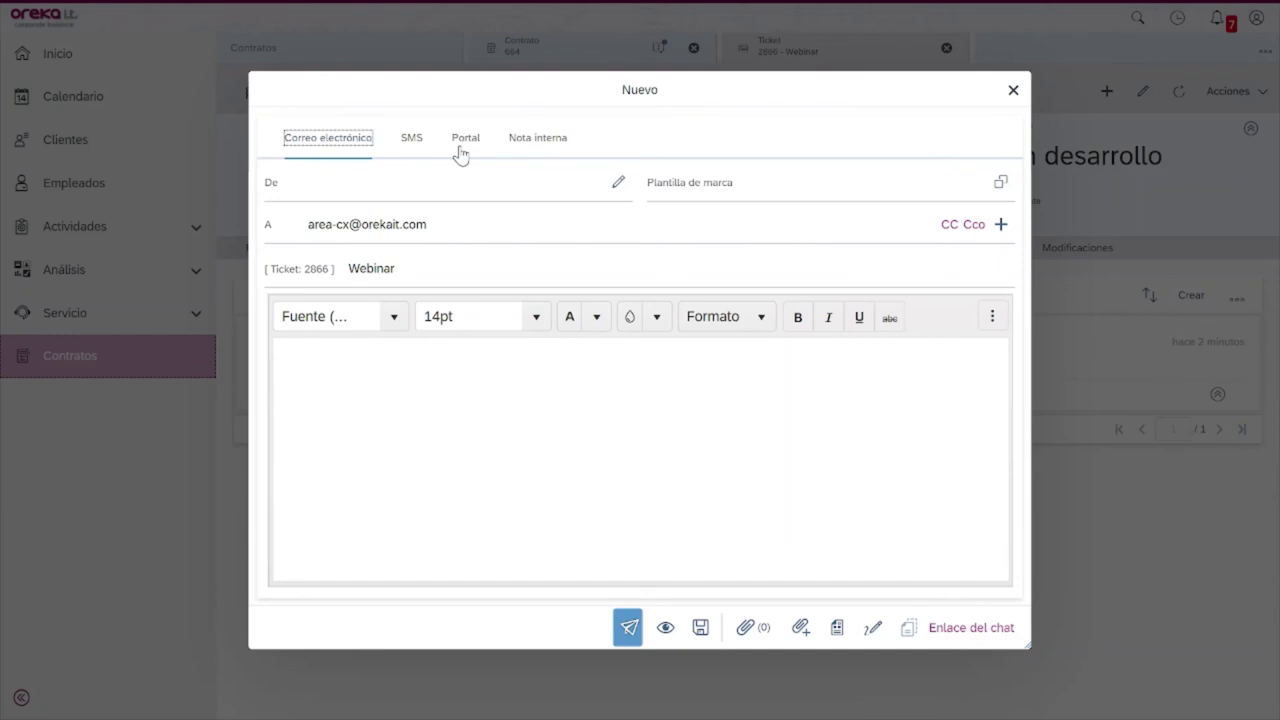
left_click(1013, 90)
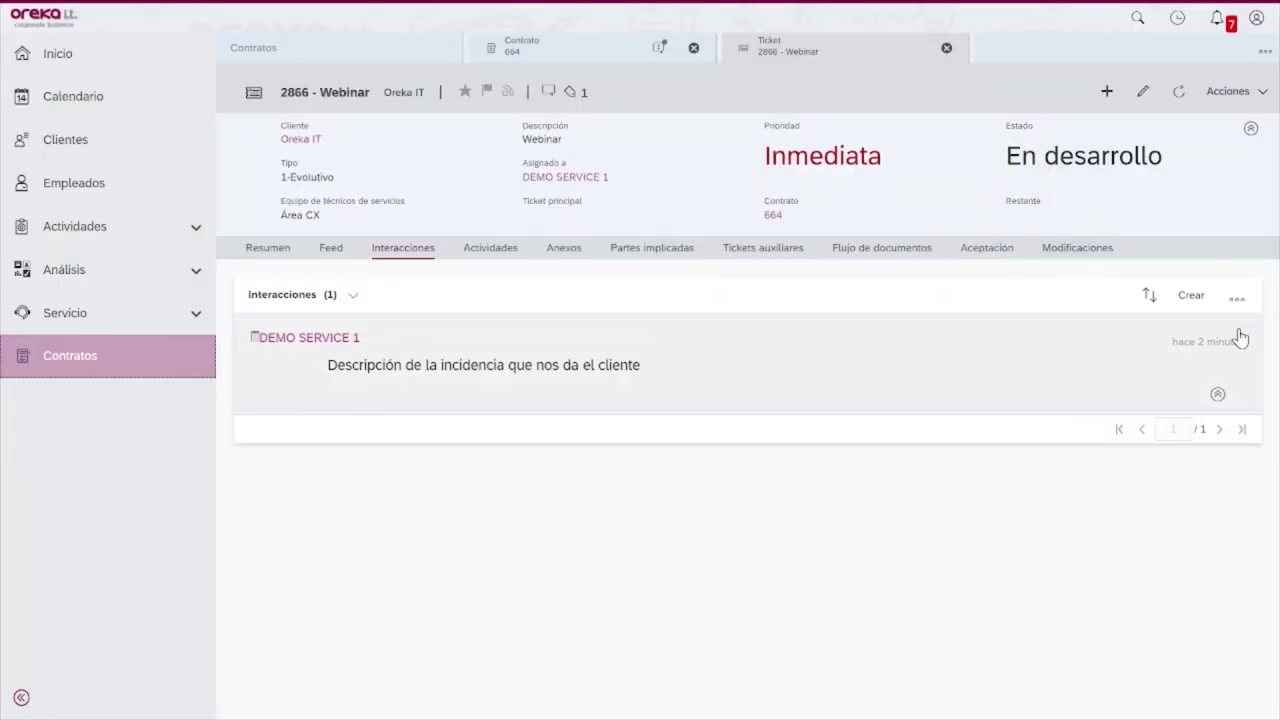
left_click(1236, 299)
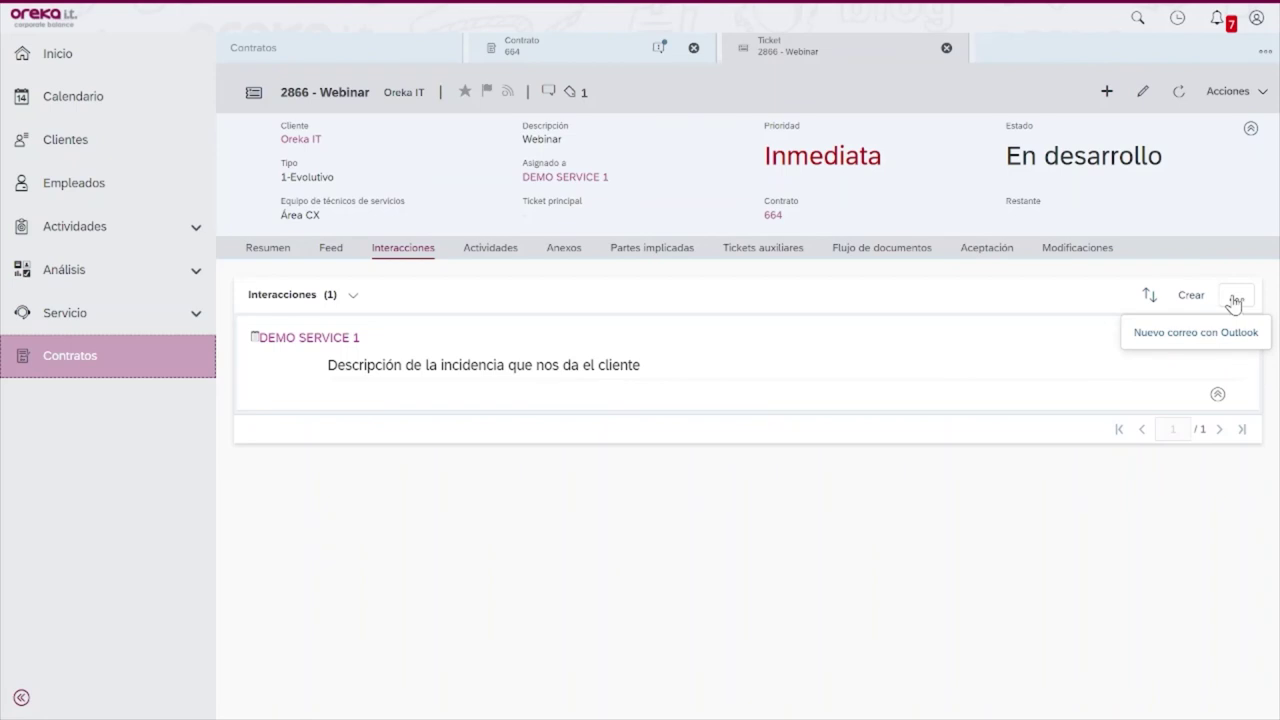
- Create a phone call in the ticket's activities with the note "Llamada asociada al ticket" and save it
left_click(505, 247)
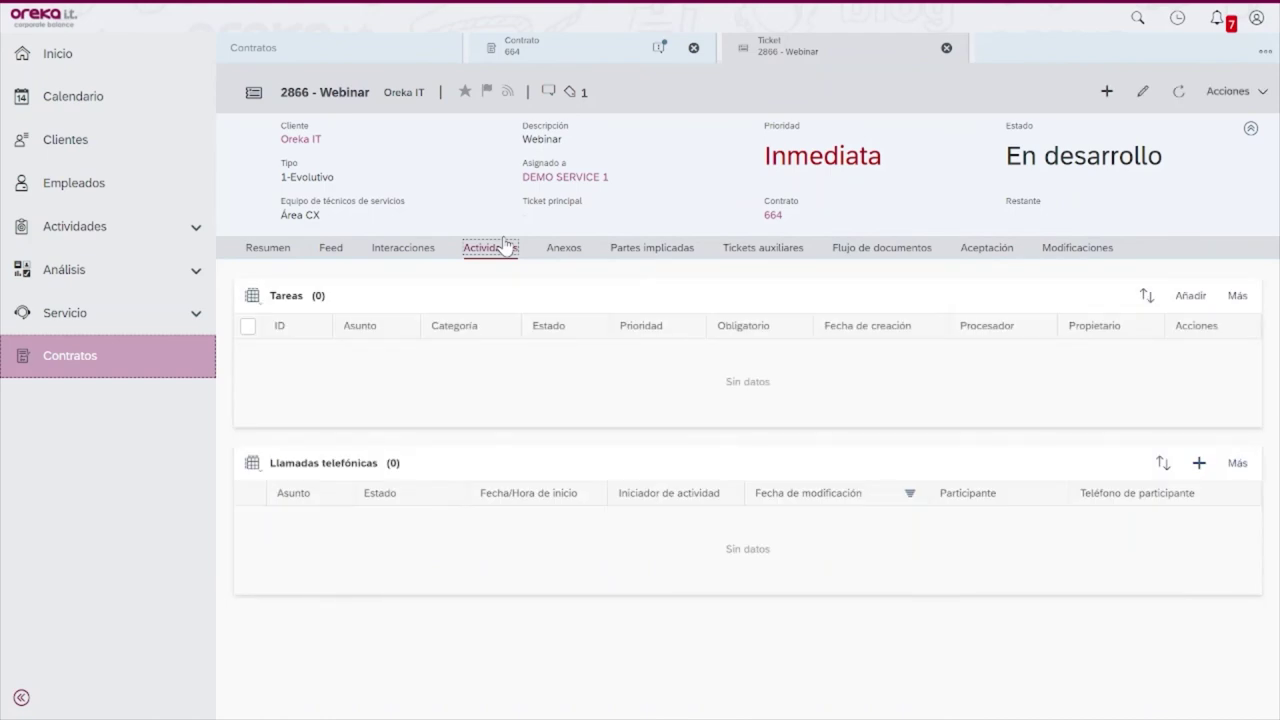
left_click(1194, 466)
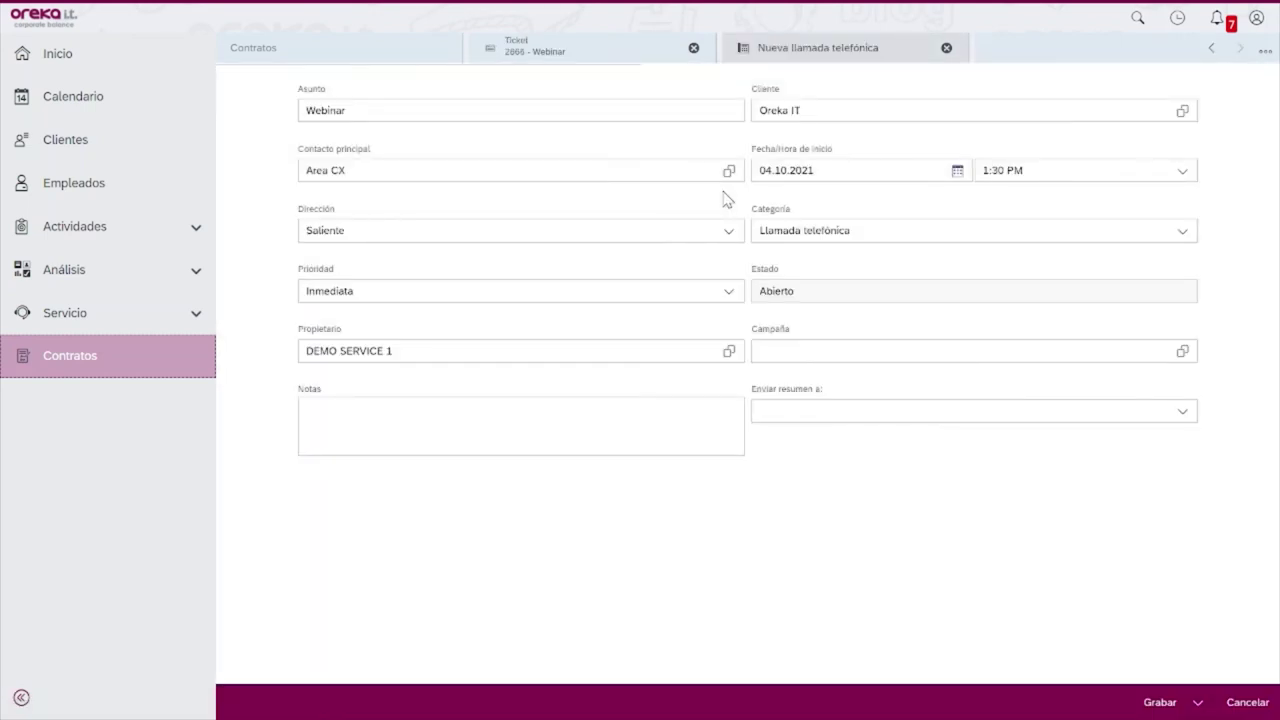
left_click(310, 410)
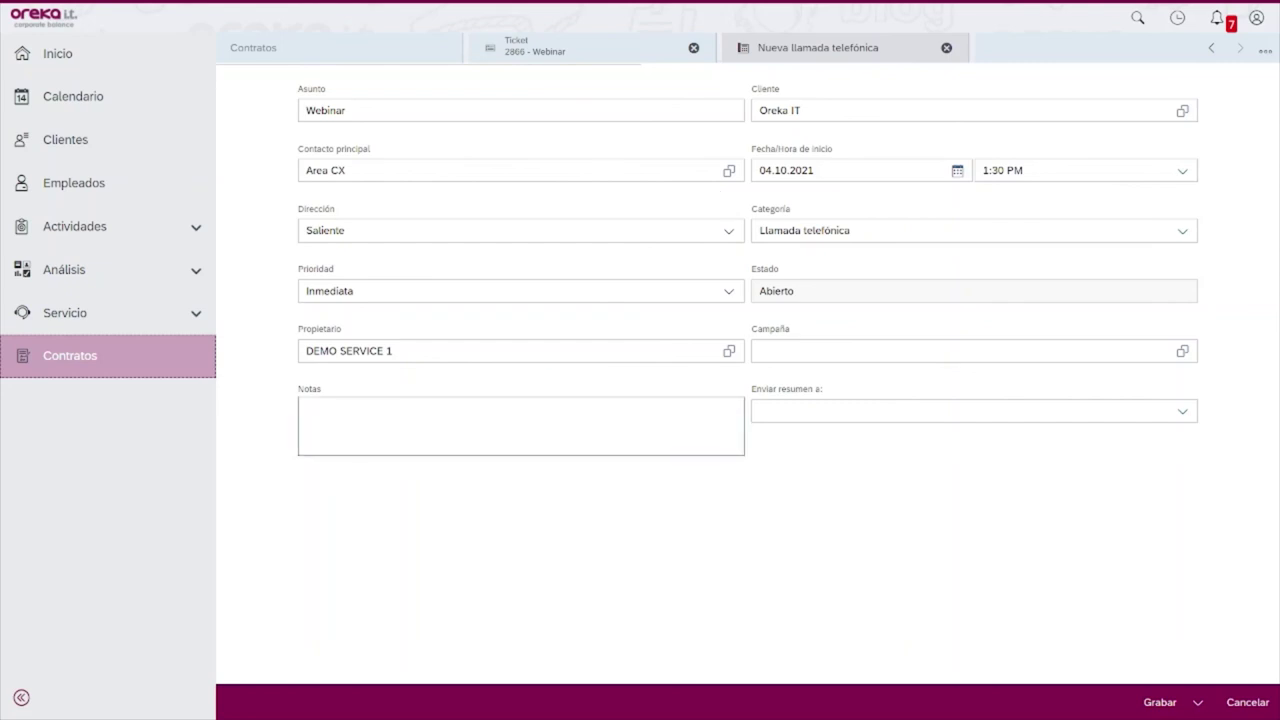
type("Ll")
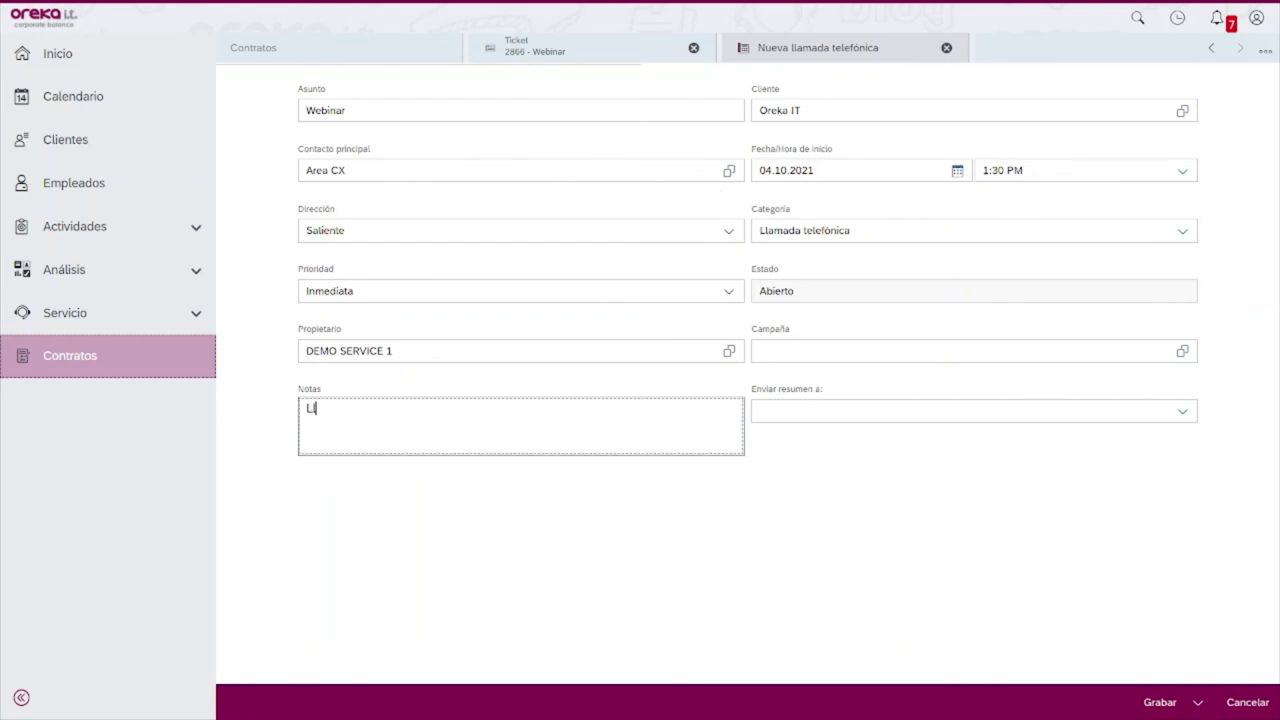
type("amda asociada al ticket")
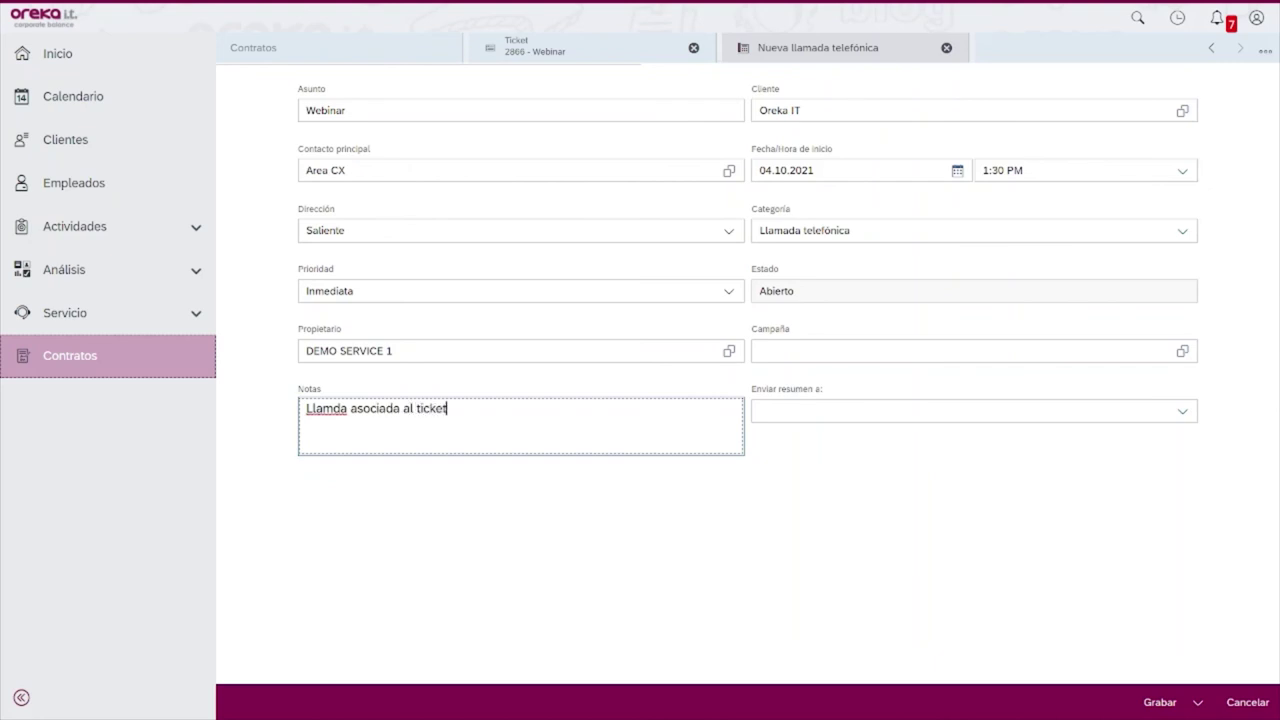
left_click(334, 409)
type("a")
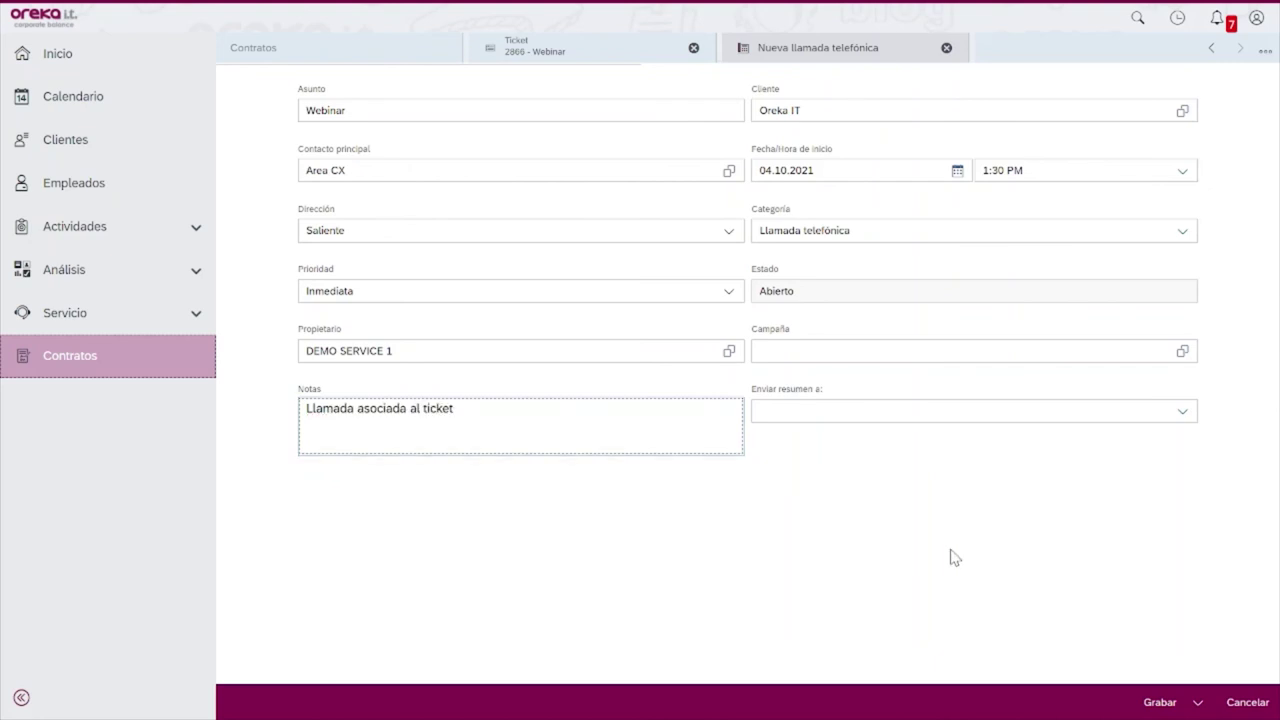
left_click(1152, 706)
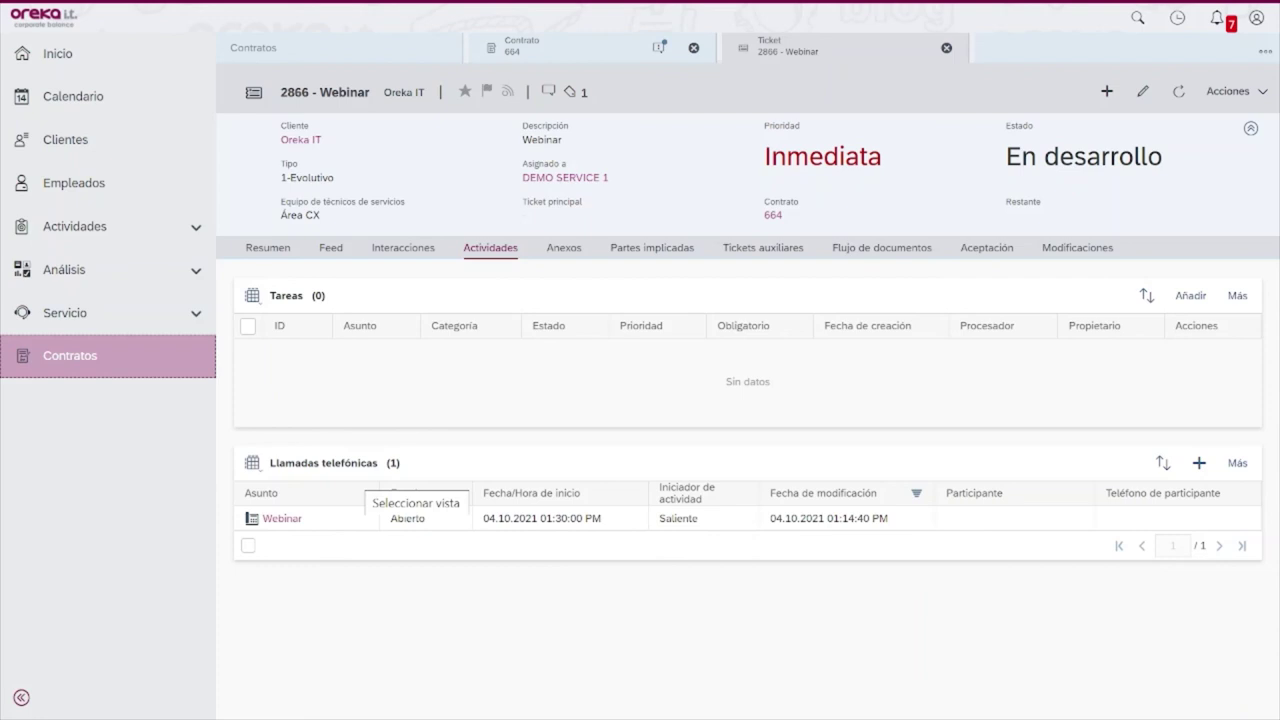
- Refresh the ticket to check its interactions for the phone call, and view the options for adding attachments
left_click(405, 250)
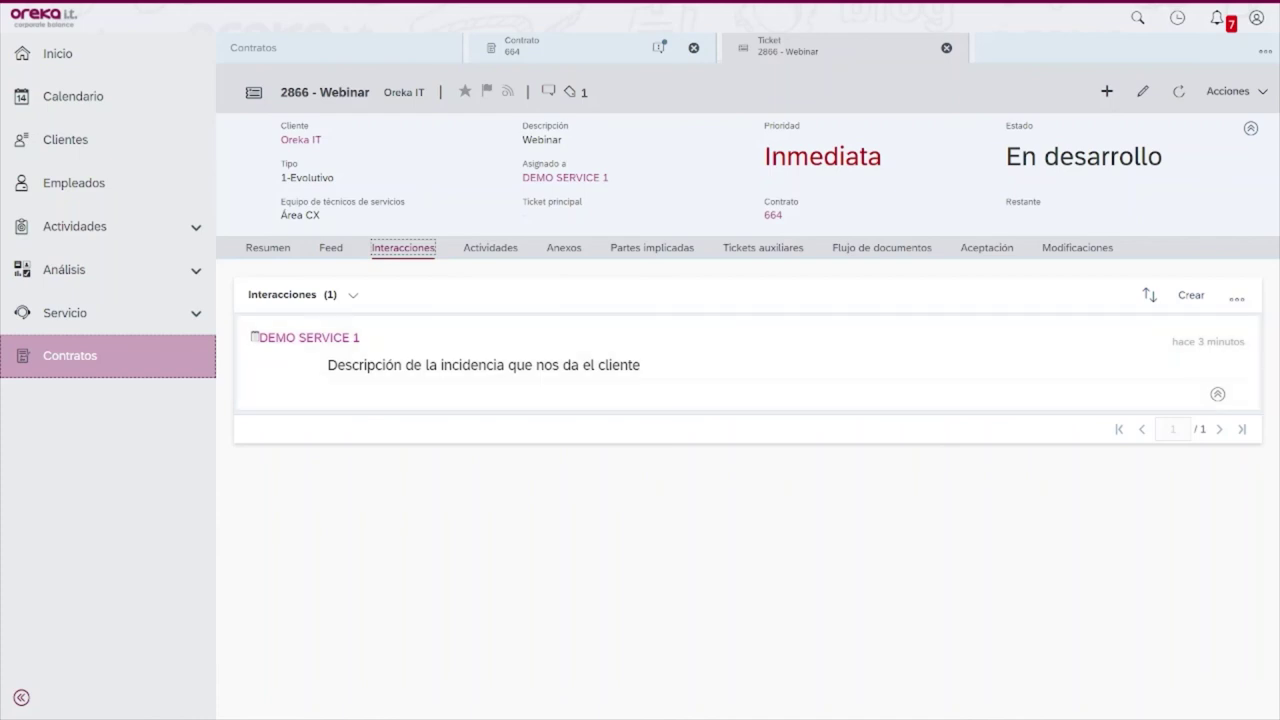
left_click(1179, 100)
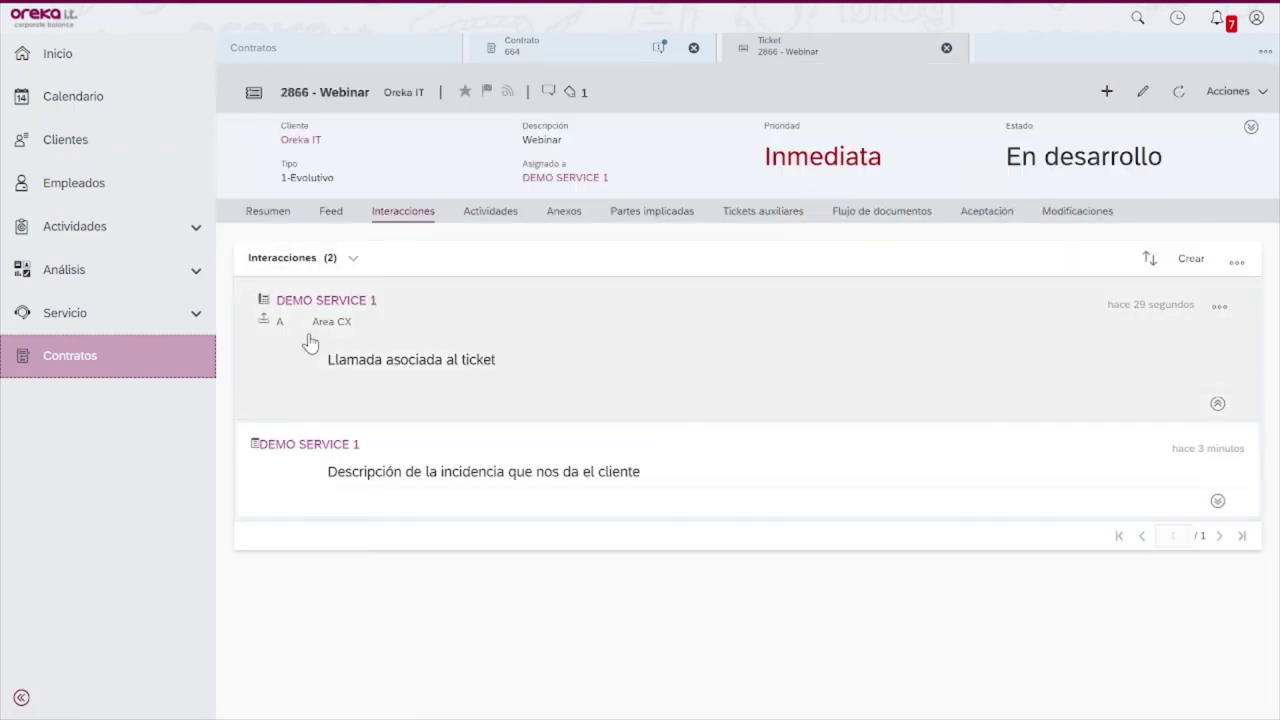
left_click(559, 220)
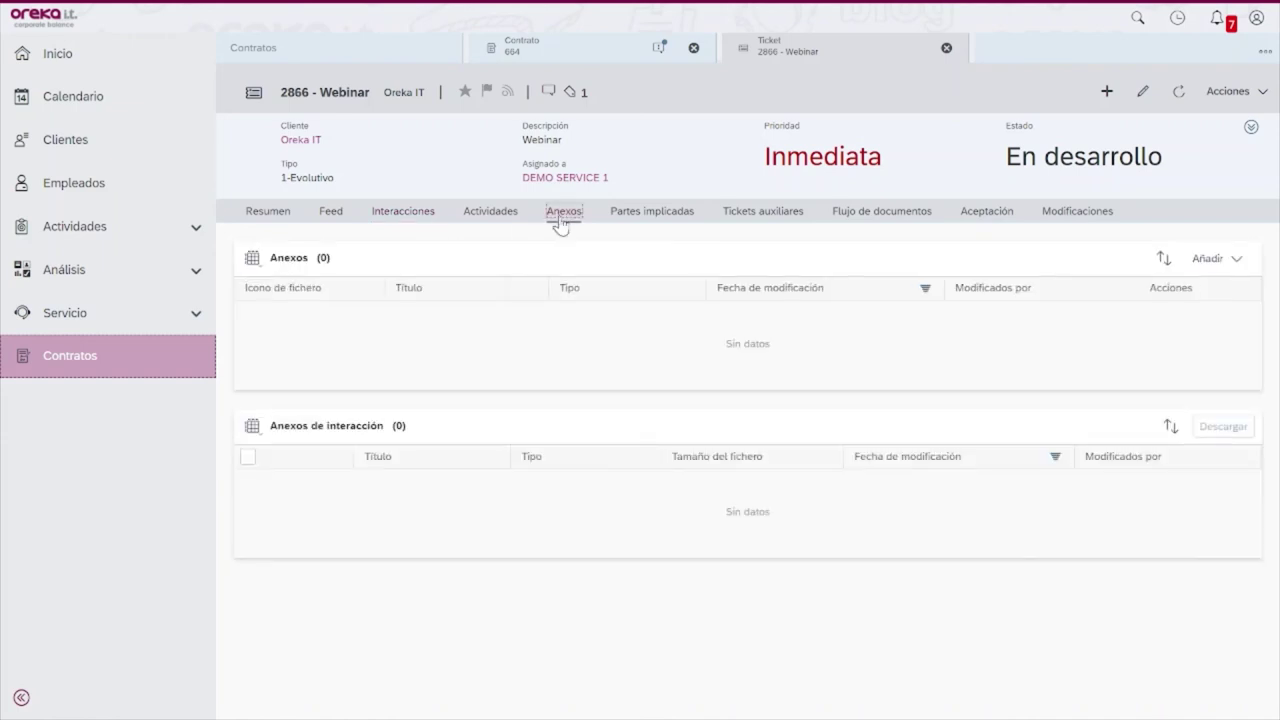
left_click(1193, 266)
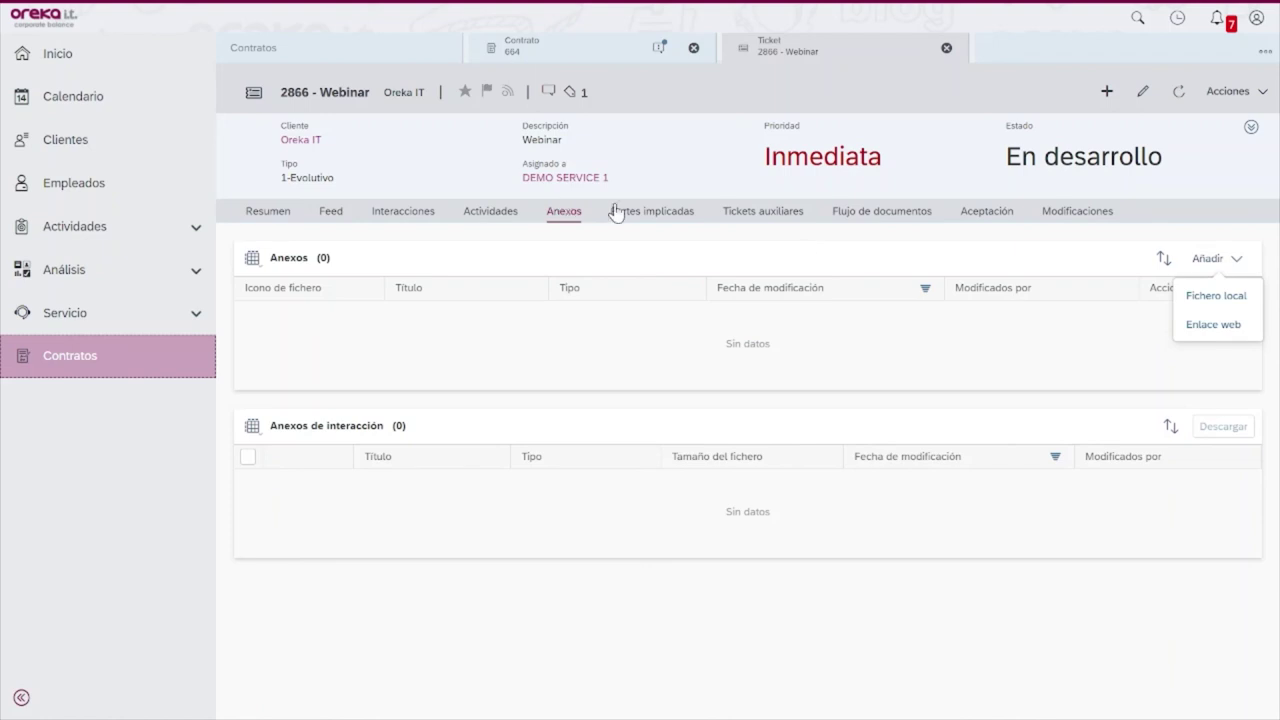
- Review the ticket's involved parties and try out the Colaborador de incidencia role for a new party without adding it
left_click(648, 213)
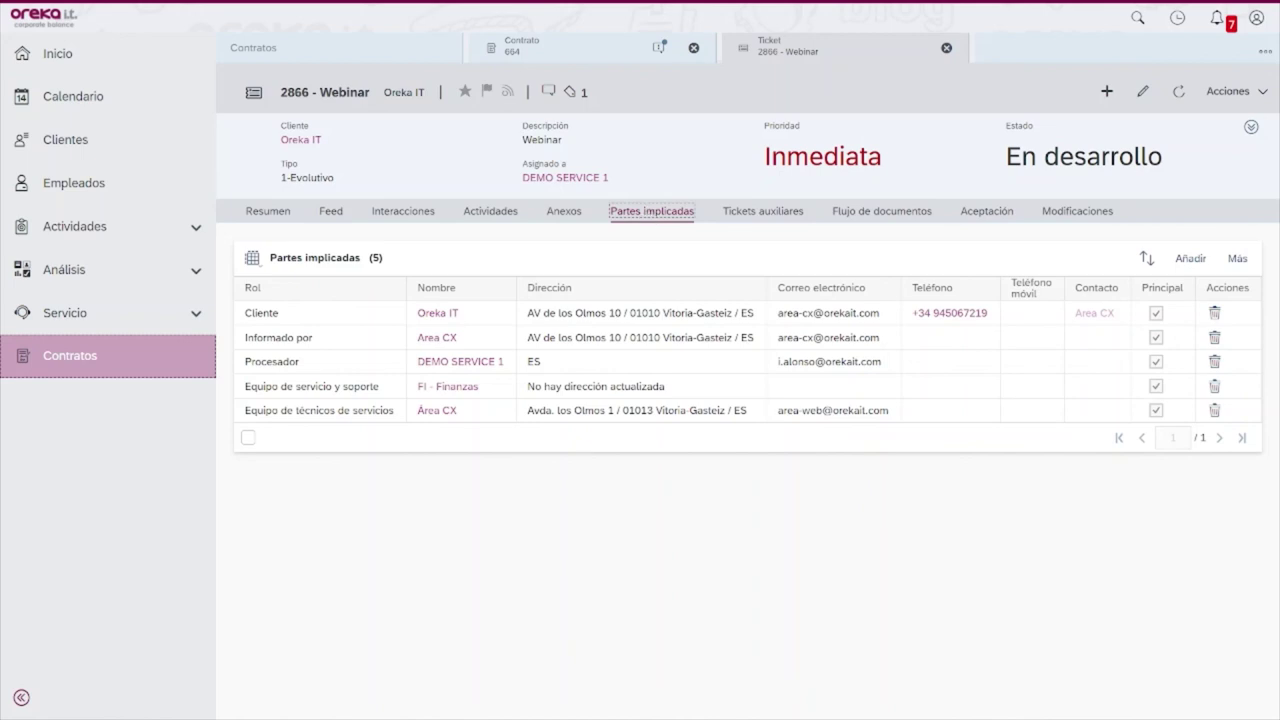
left_click(1188, 259)
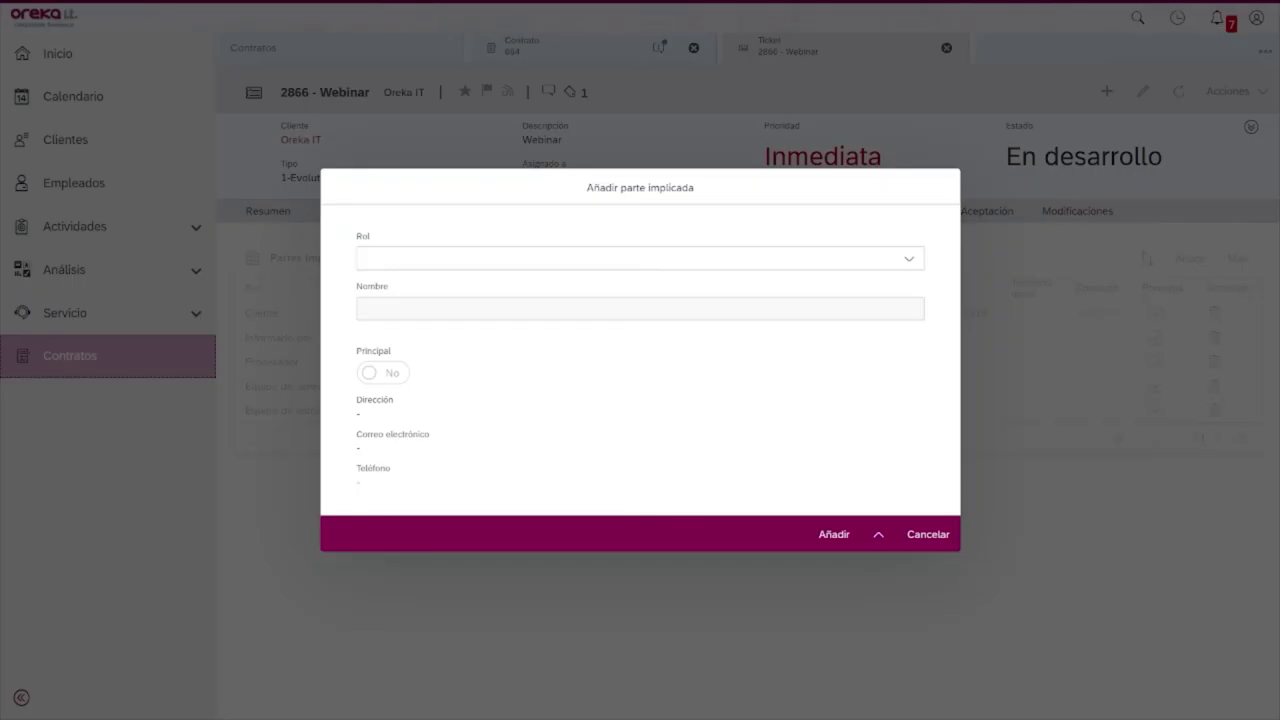
left_click(908, 258)
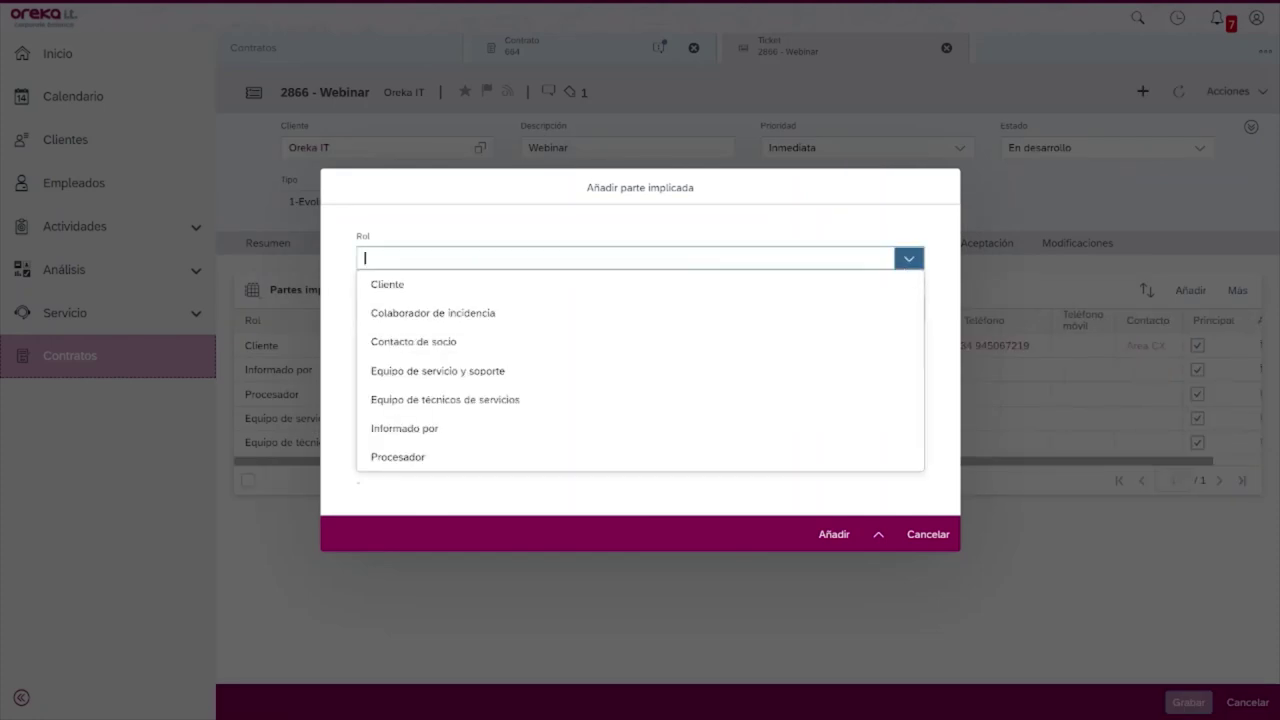
left_click(441, 324)
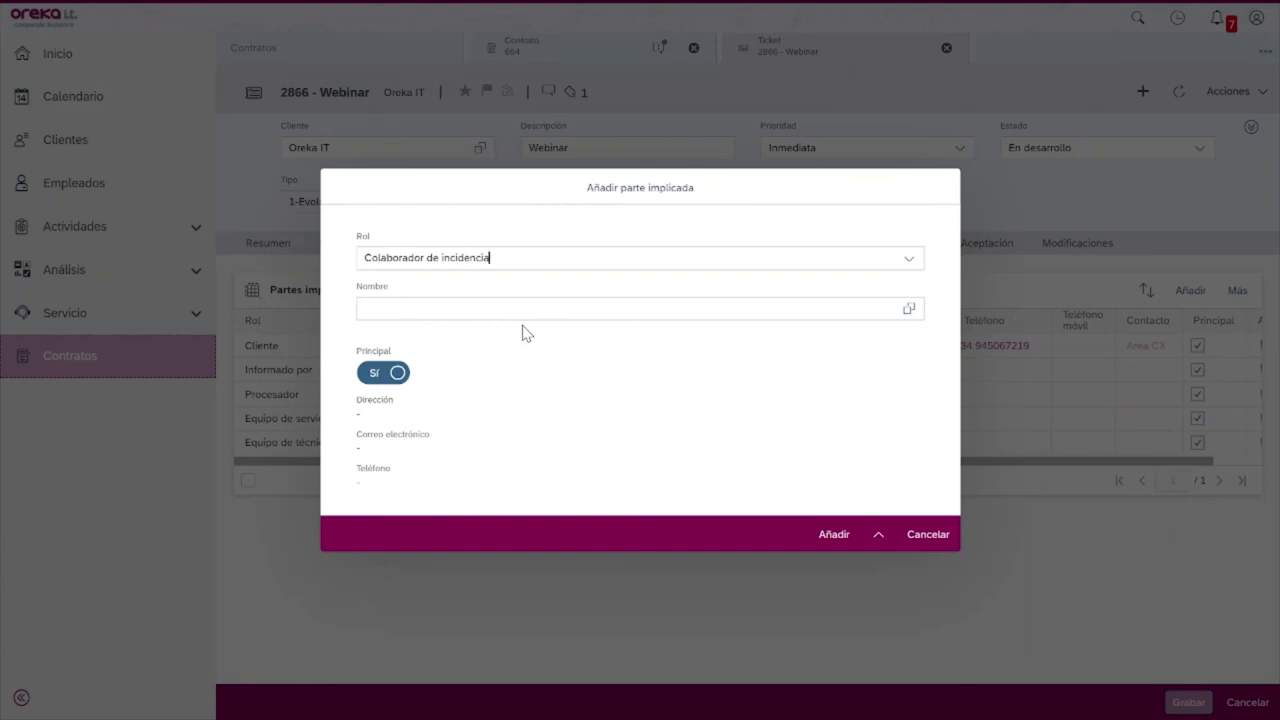
left_click(931, 535)
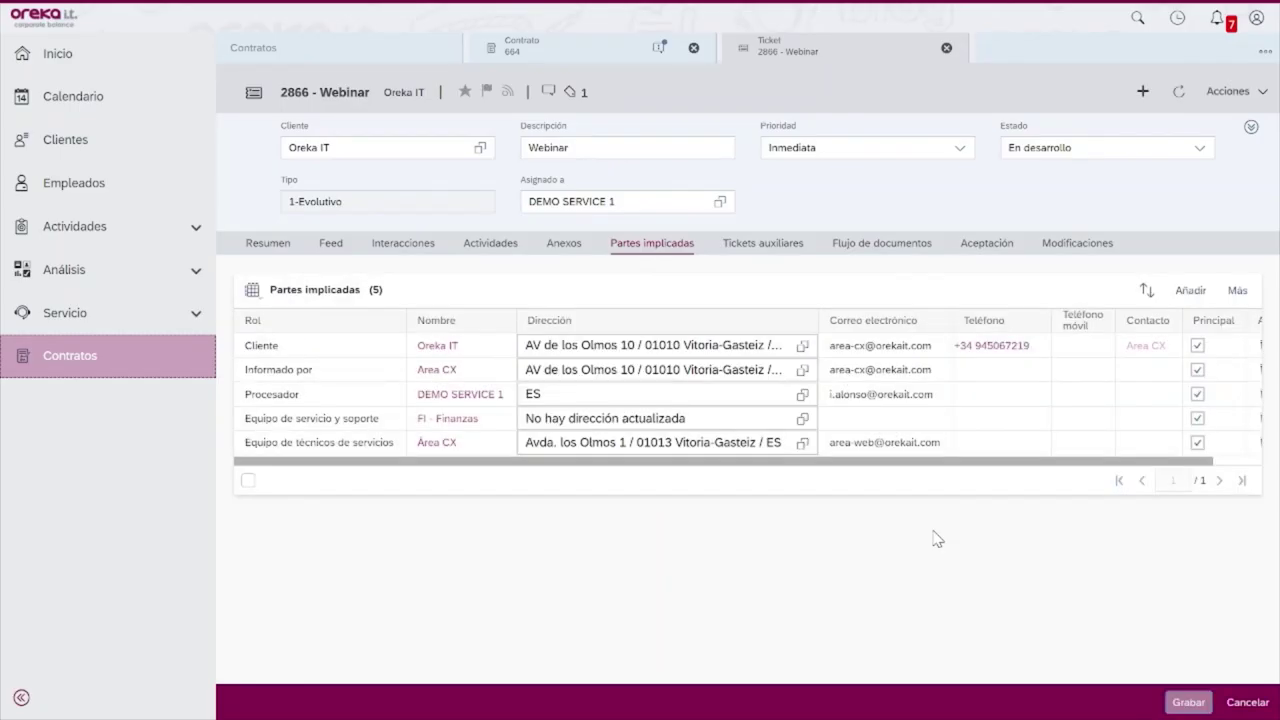
- Review the ticket's auxiliary tickets and examine its document flow diagram
left_click(772, 246)
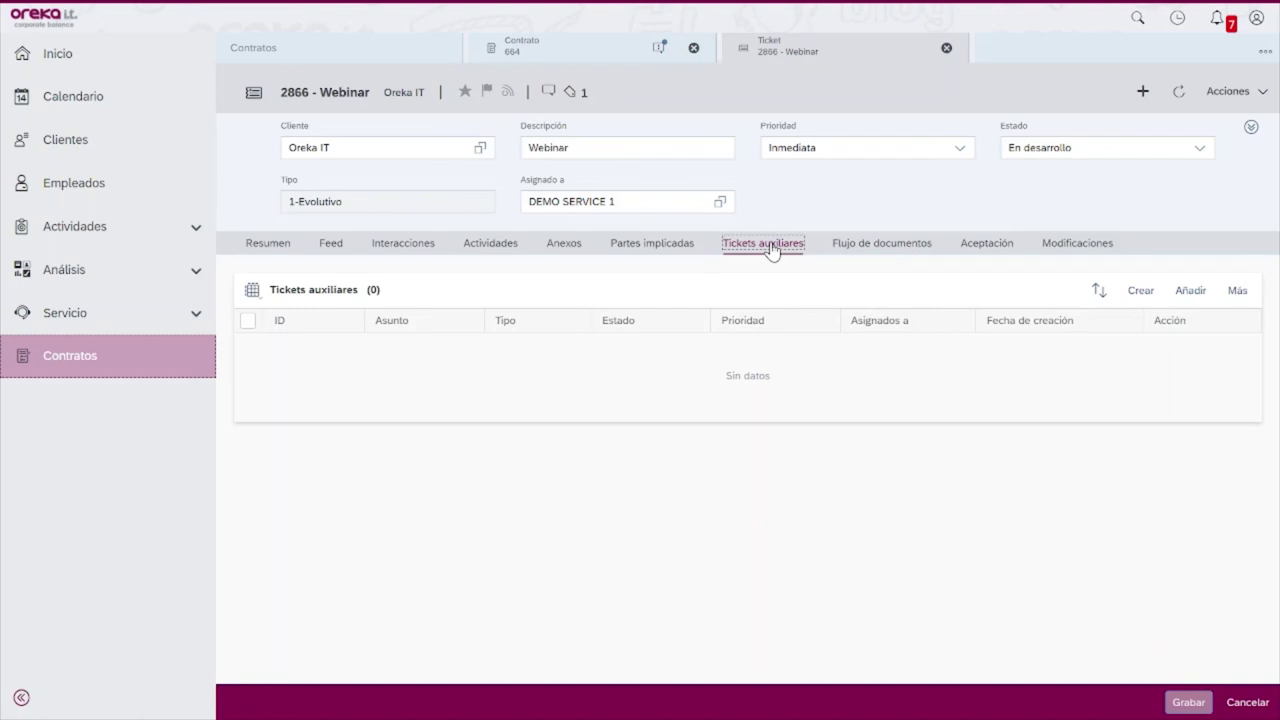
left_click(896, 245)
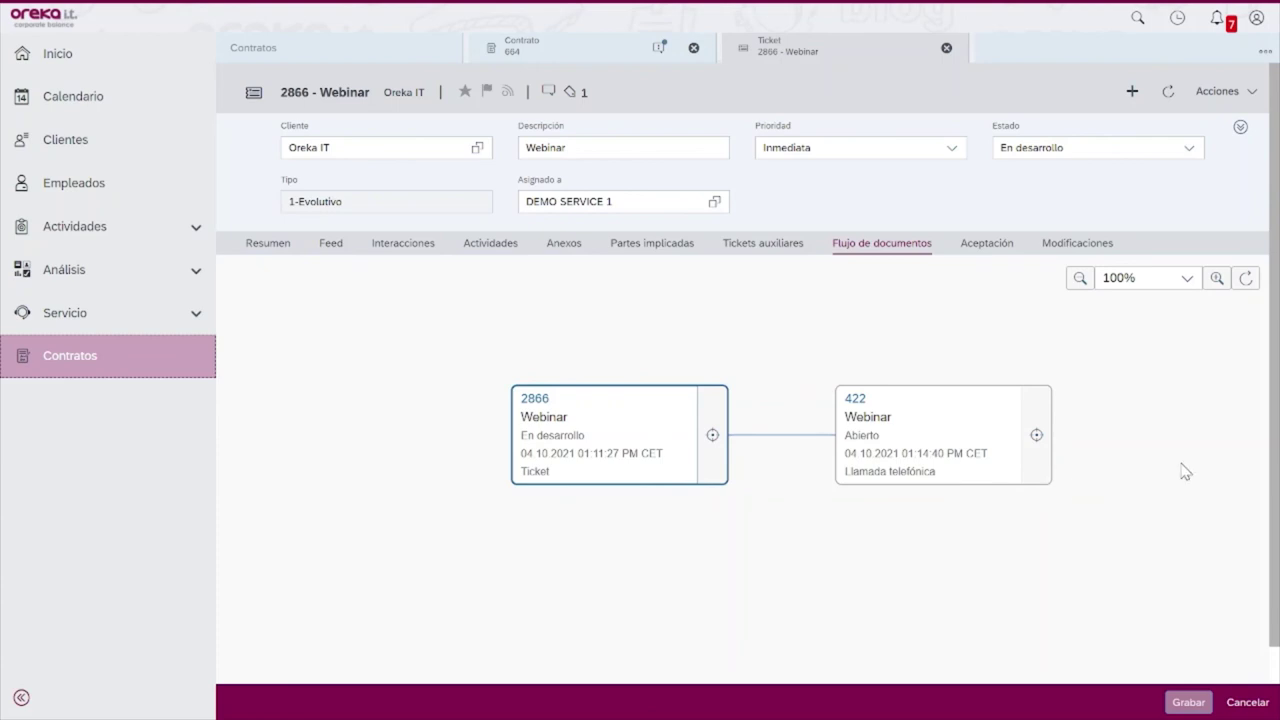
left_click_drag(1185, 471, 1046, 503)
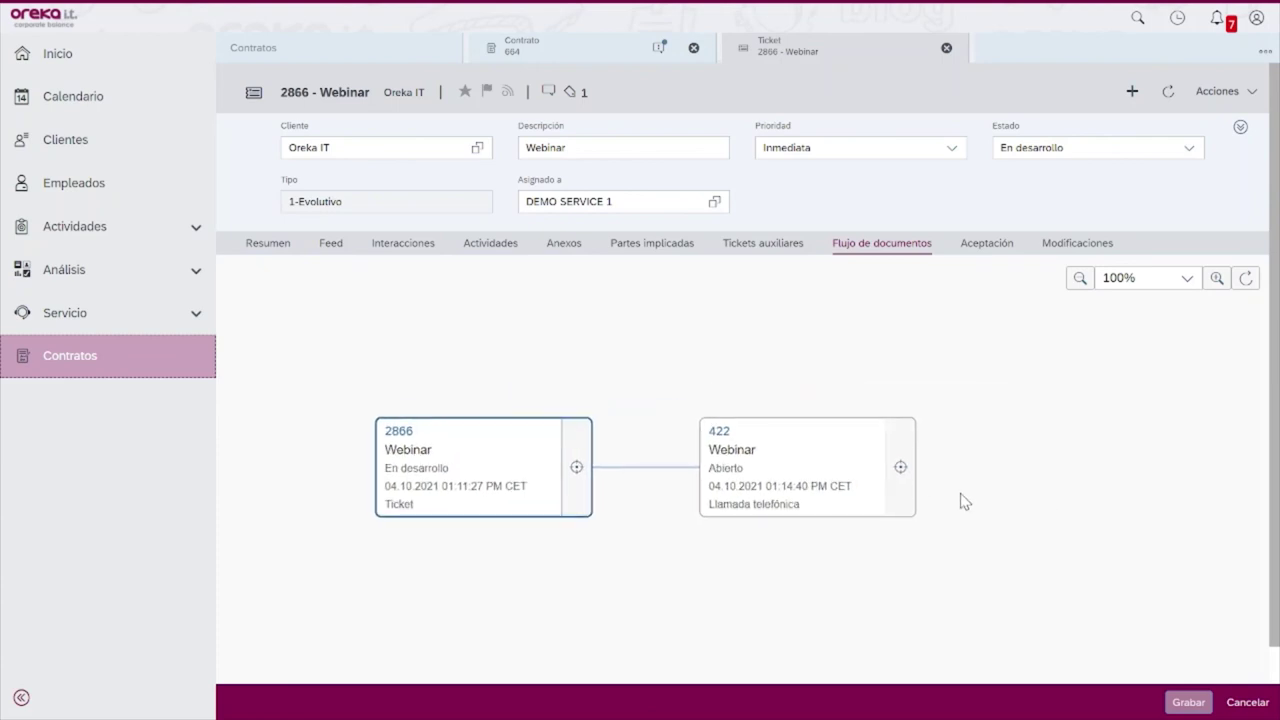
- Fill in the ticket's acceptance data with 3 proposed hours, requested end date 29.10.2021 and Aceptación set to Sí, and save
left_click(987, 255)
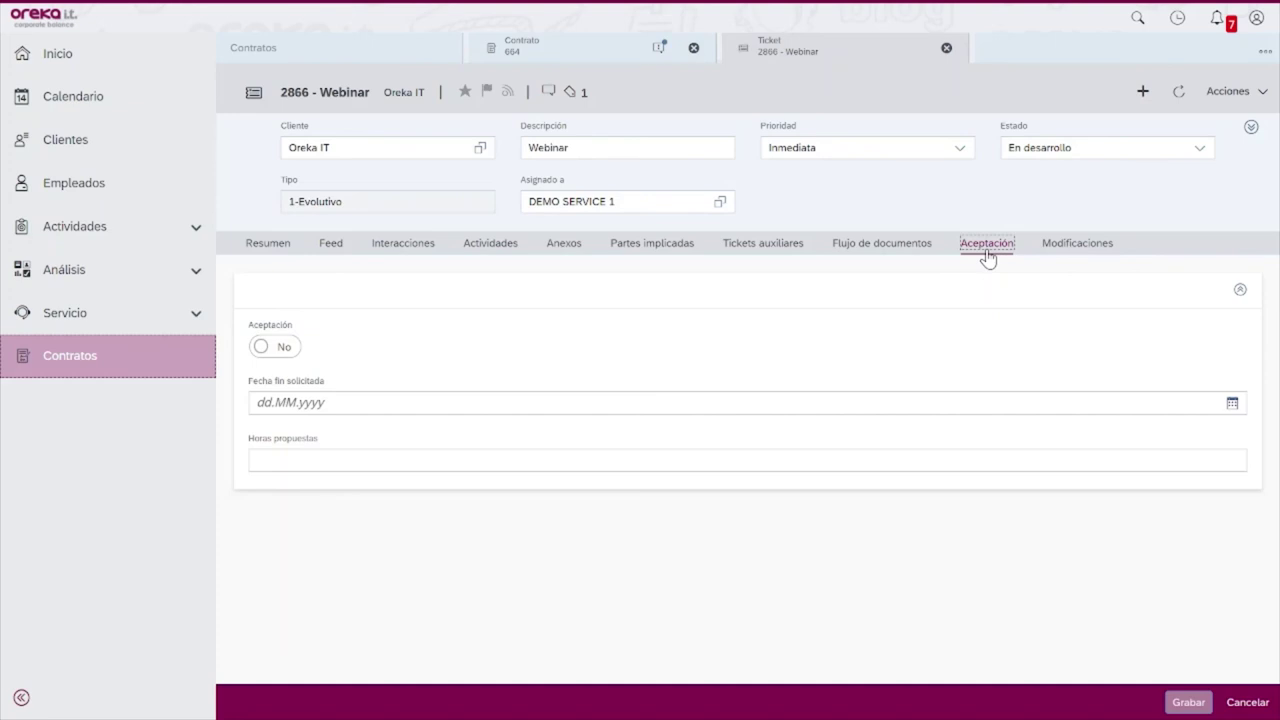
left_click(531, 455)
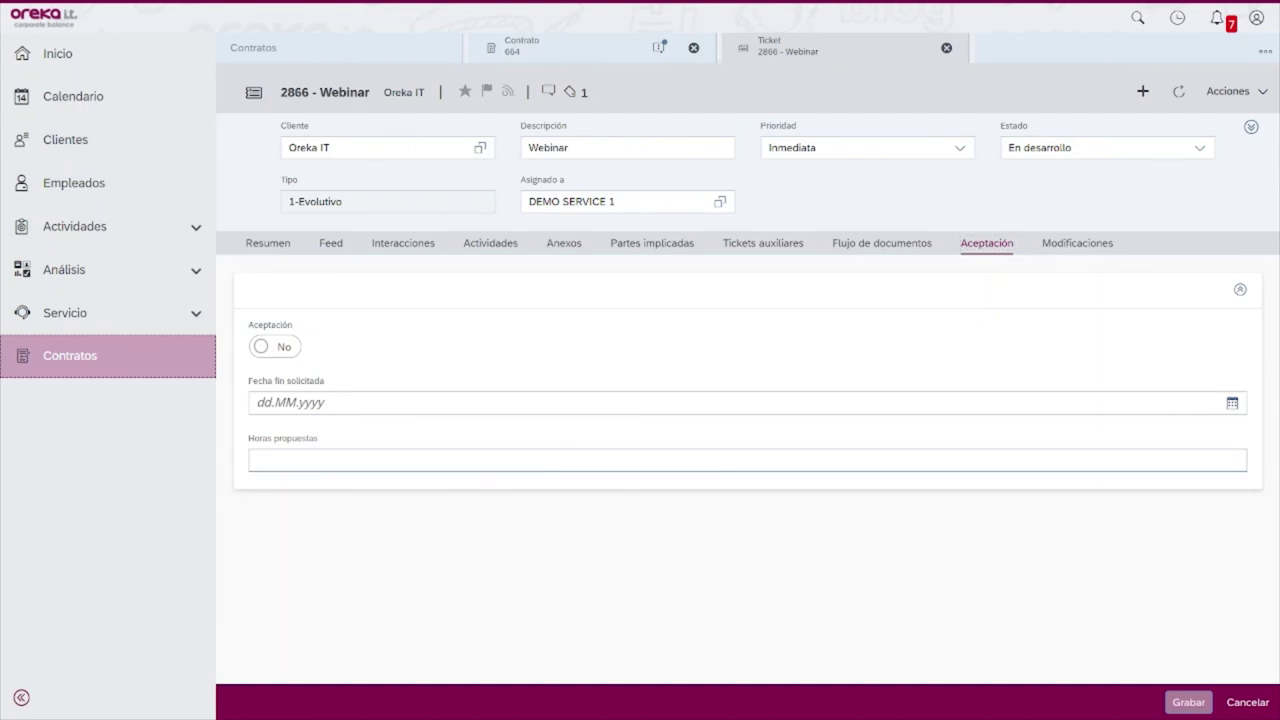
type("3")
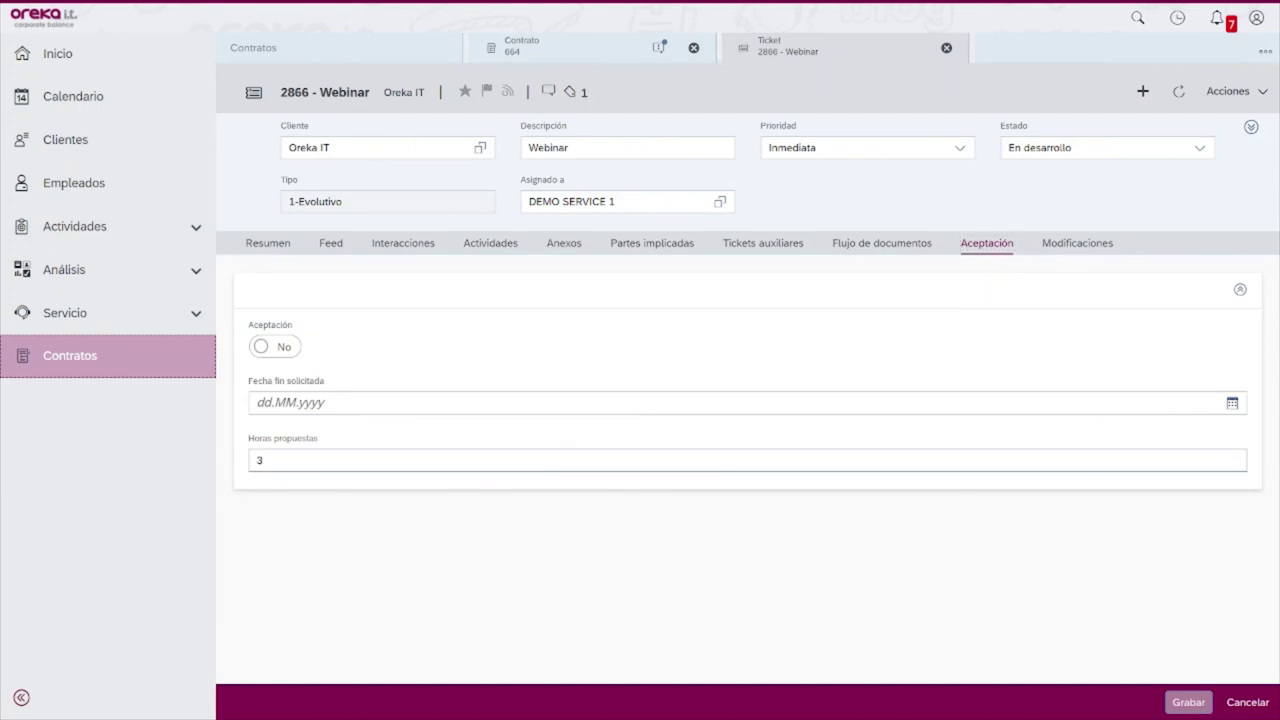
left_click(1232, 403)
left_click(409, 610)
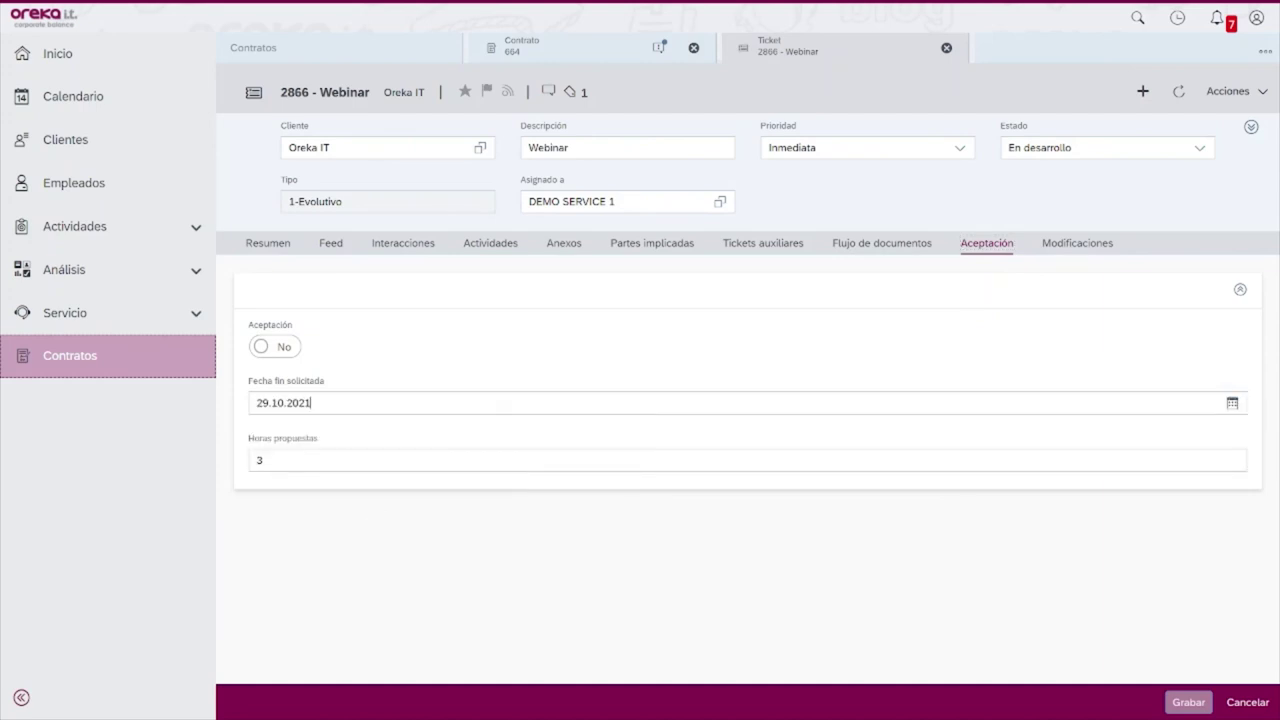
left_click(279, 358)
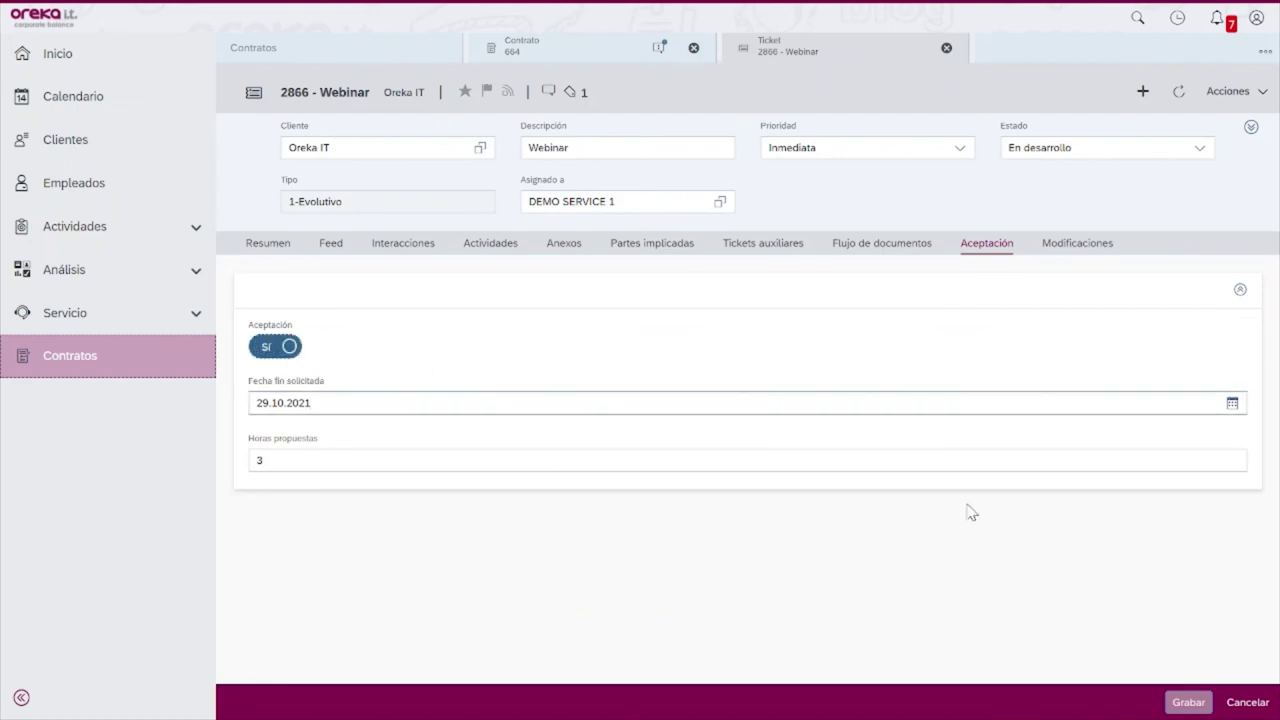
left_click(1188, 703)
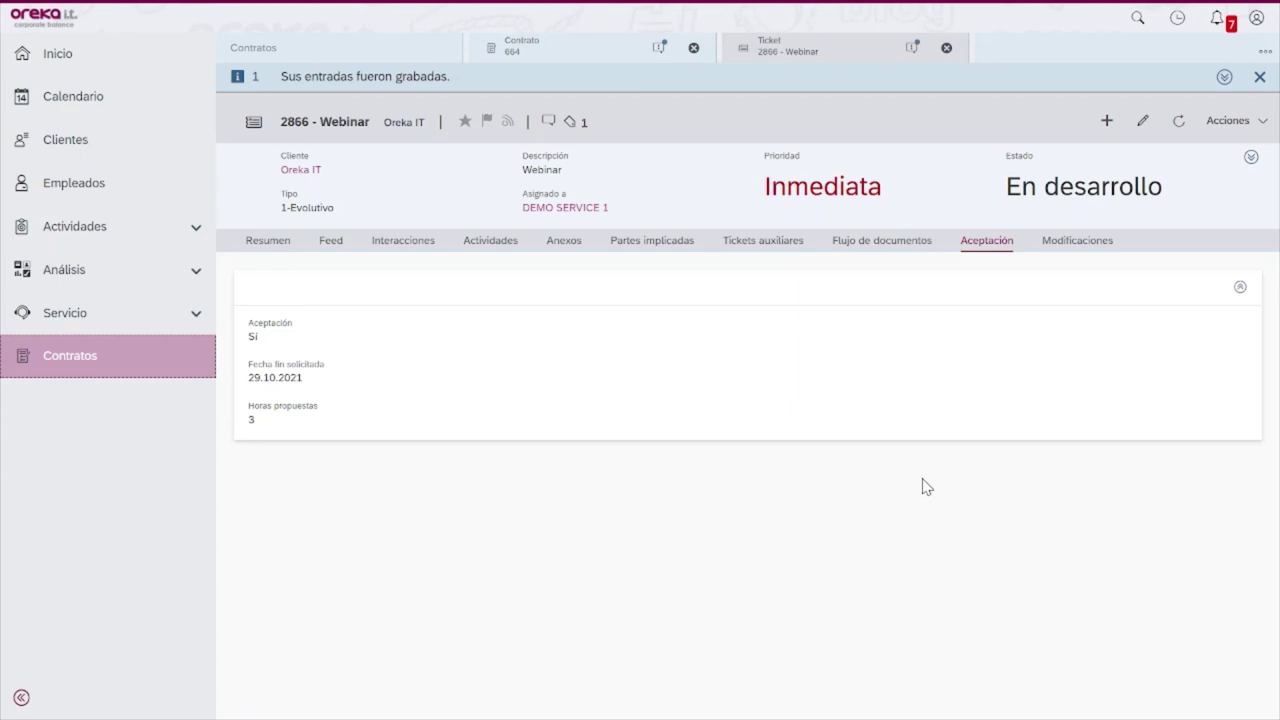
- Change the ticket's status to Pendiente de cierre and save it
left_click(1142, 120)
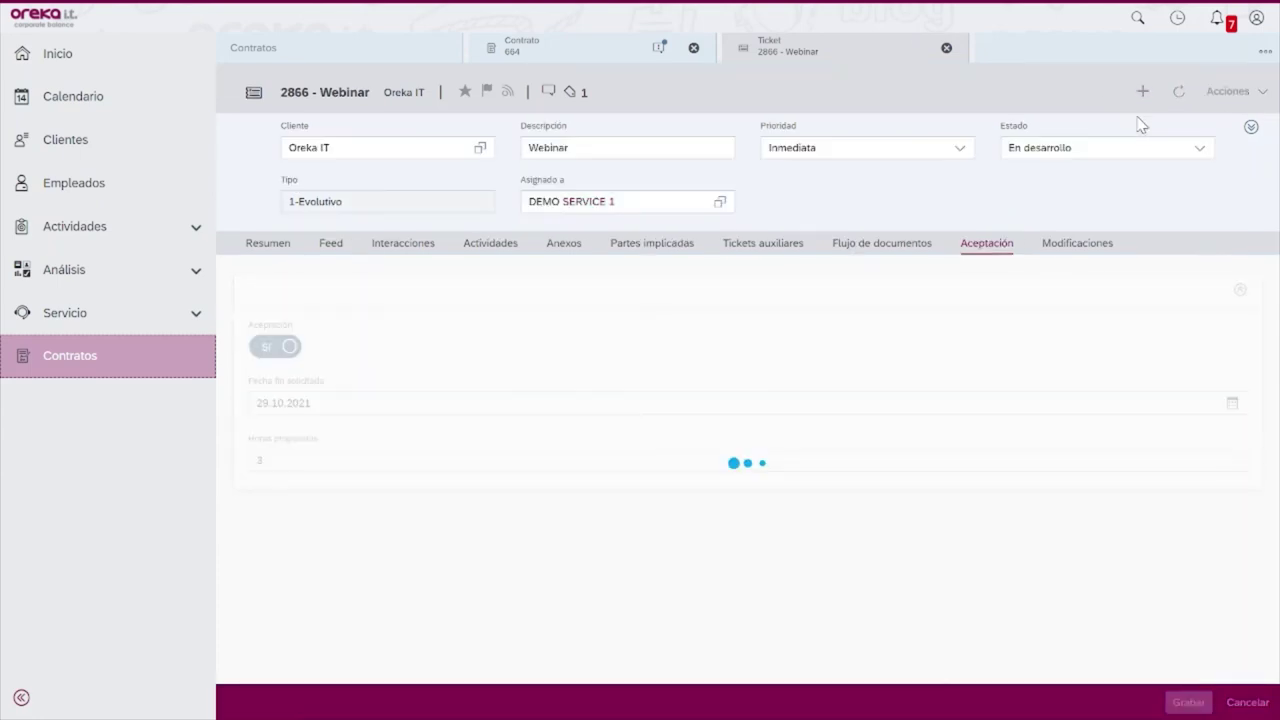
left_click(1199, 147)
left_click(1042, 405)
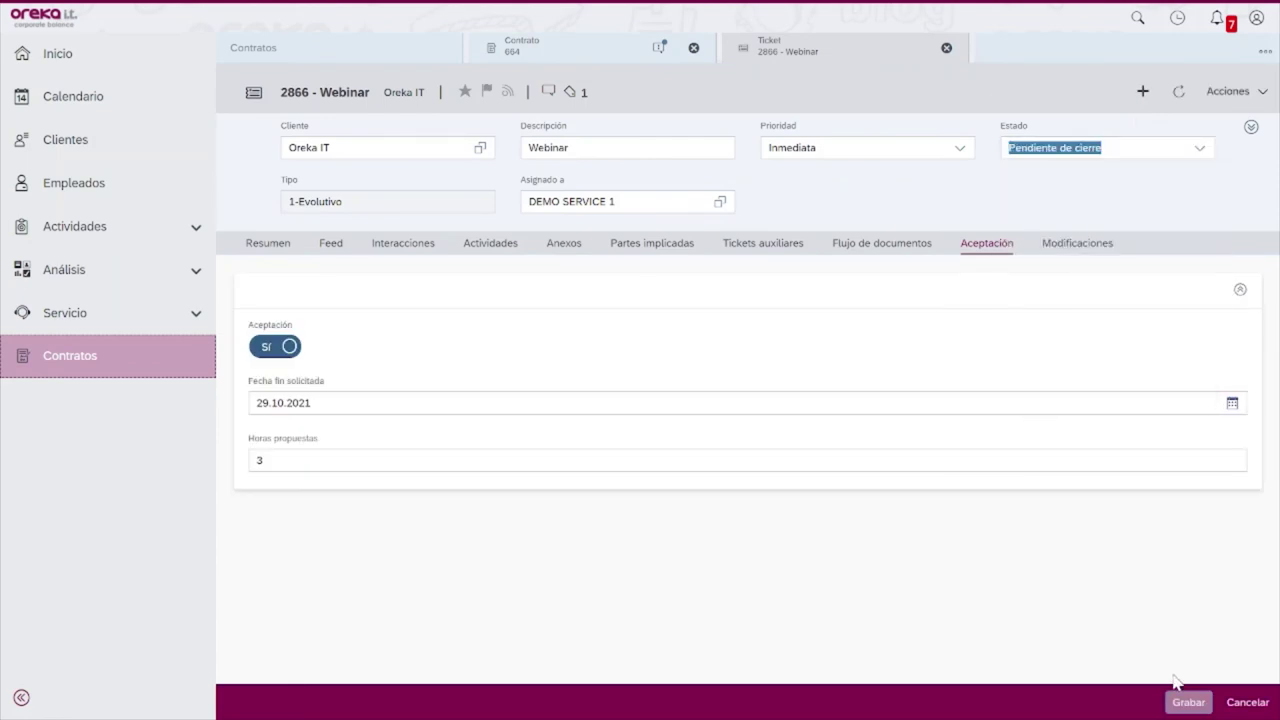
left_click(1188, 702)
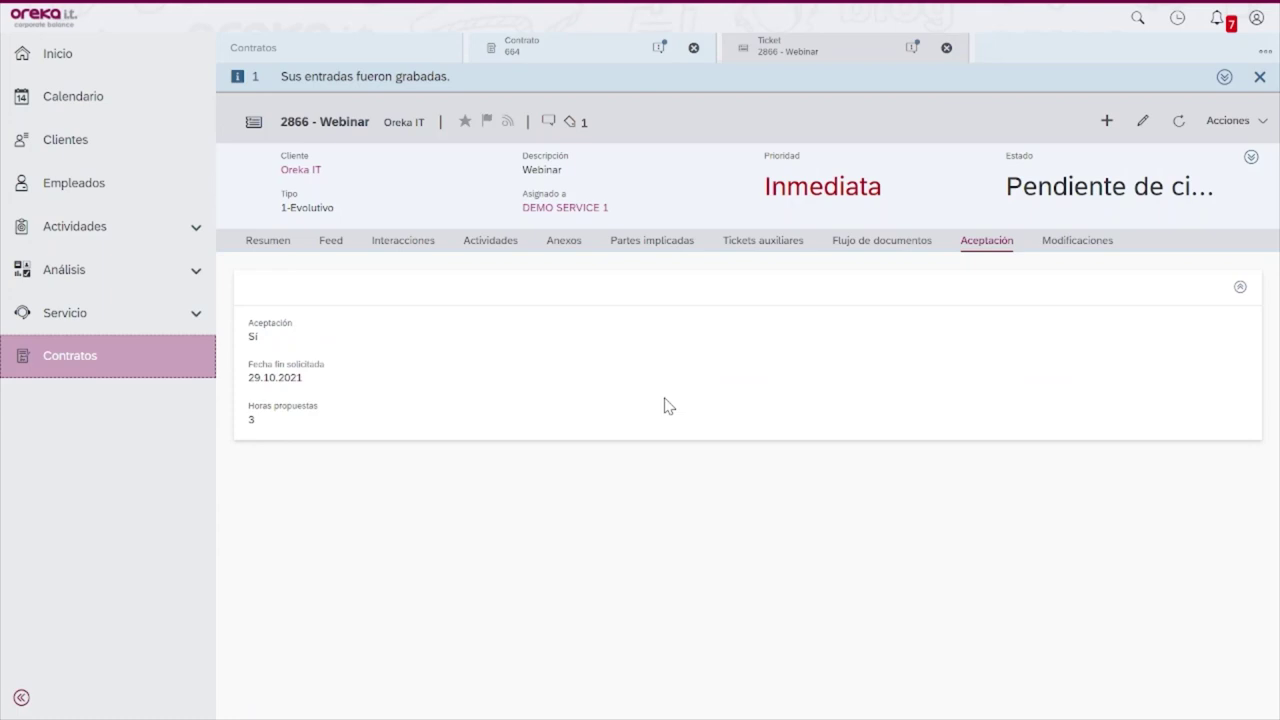
- Return to the home dashboard to review the Mis tickets board by status and look over the Análisis options
left_click(110, 55)
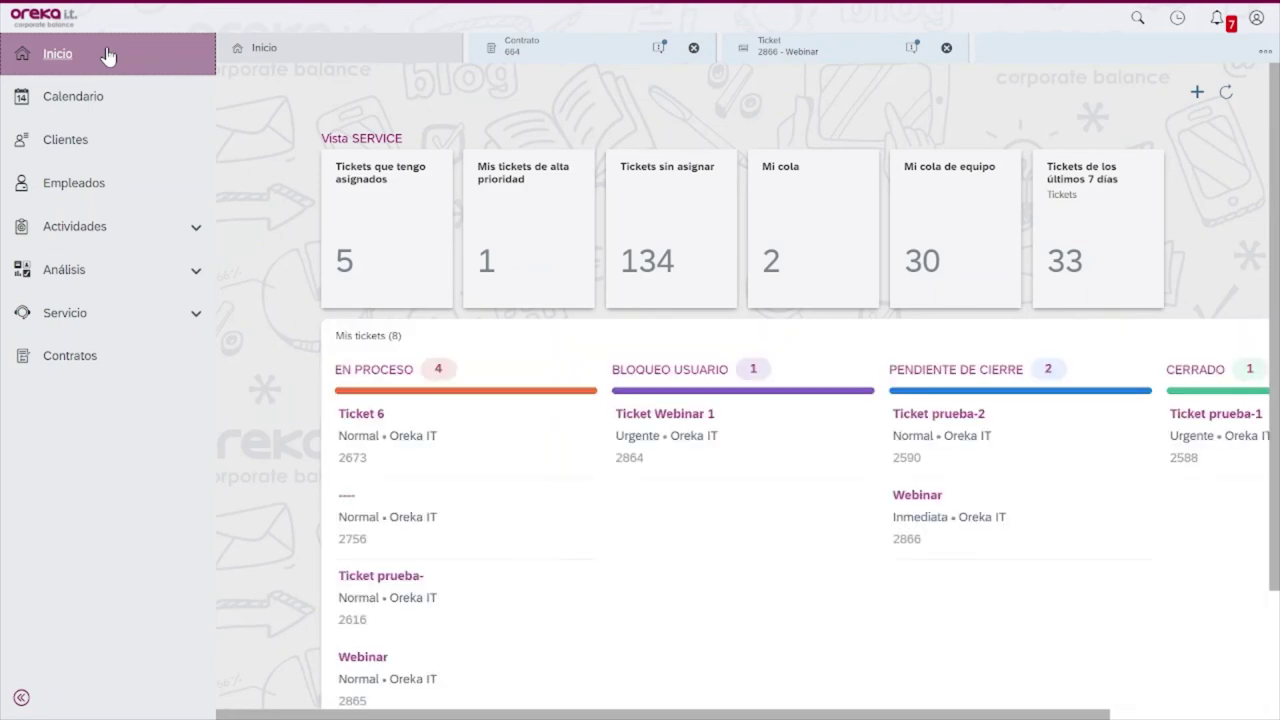
left_click(125, 268)
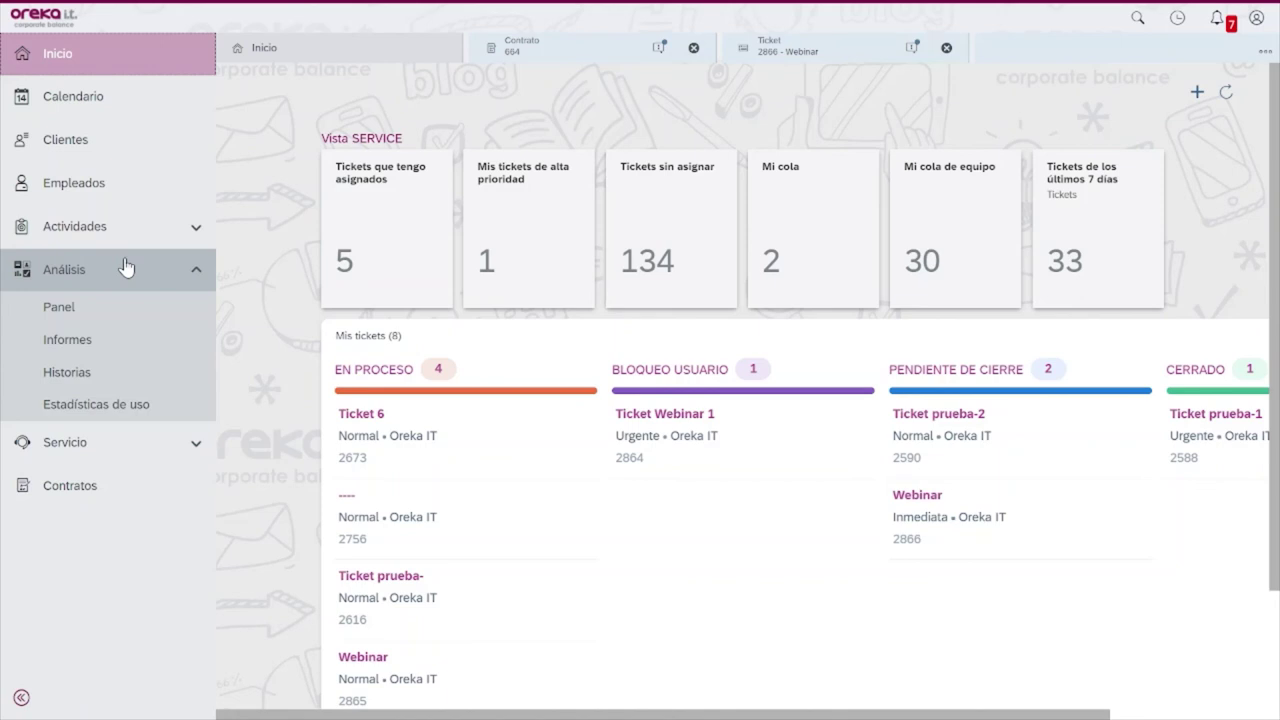
left_click(183, 273)
- Open the service emails not associated with a ticket, select "Error factura mensual" and examine the actions available for it
left_click(193, 315)
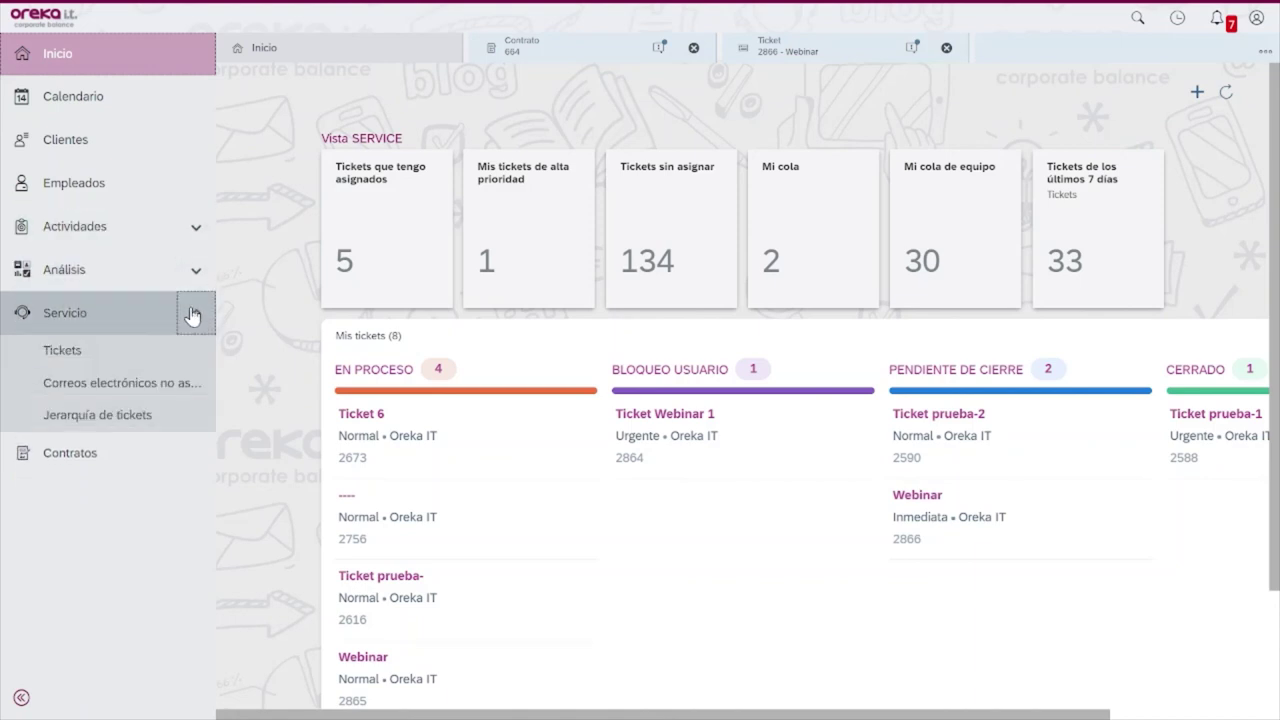
left_click(130, 384)
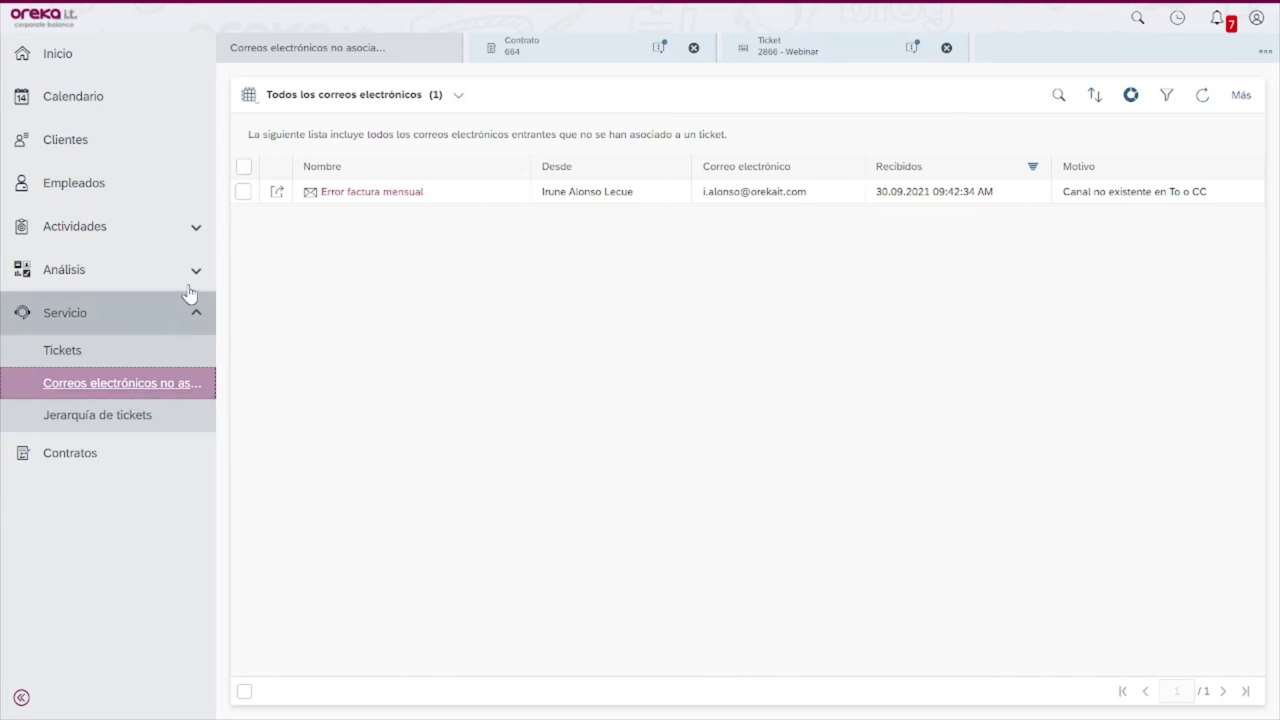
left_click(244, 192)
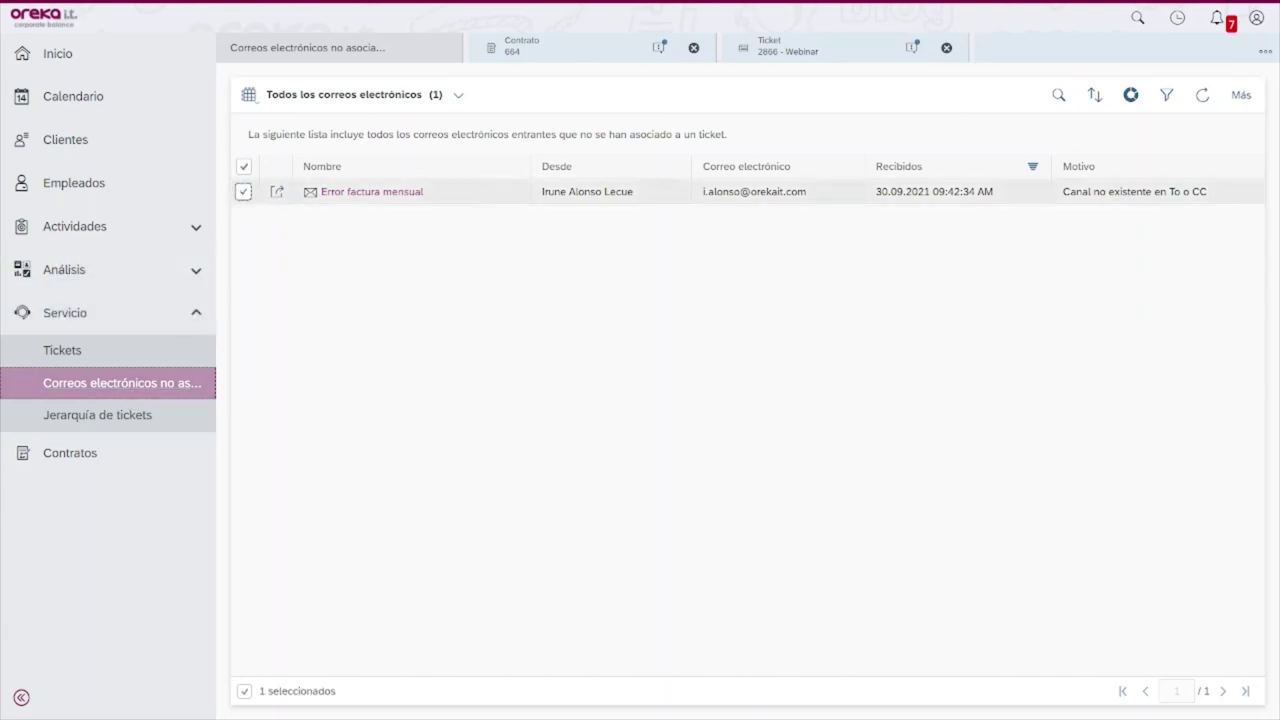
left_click(1234, 99)
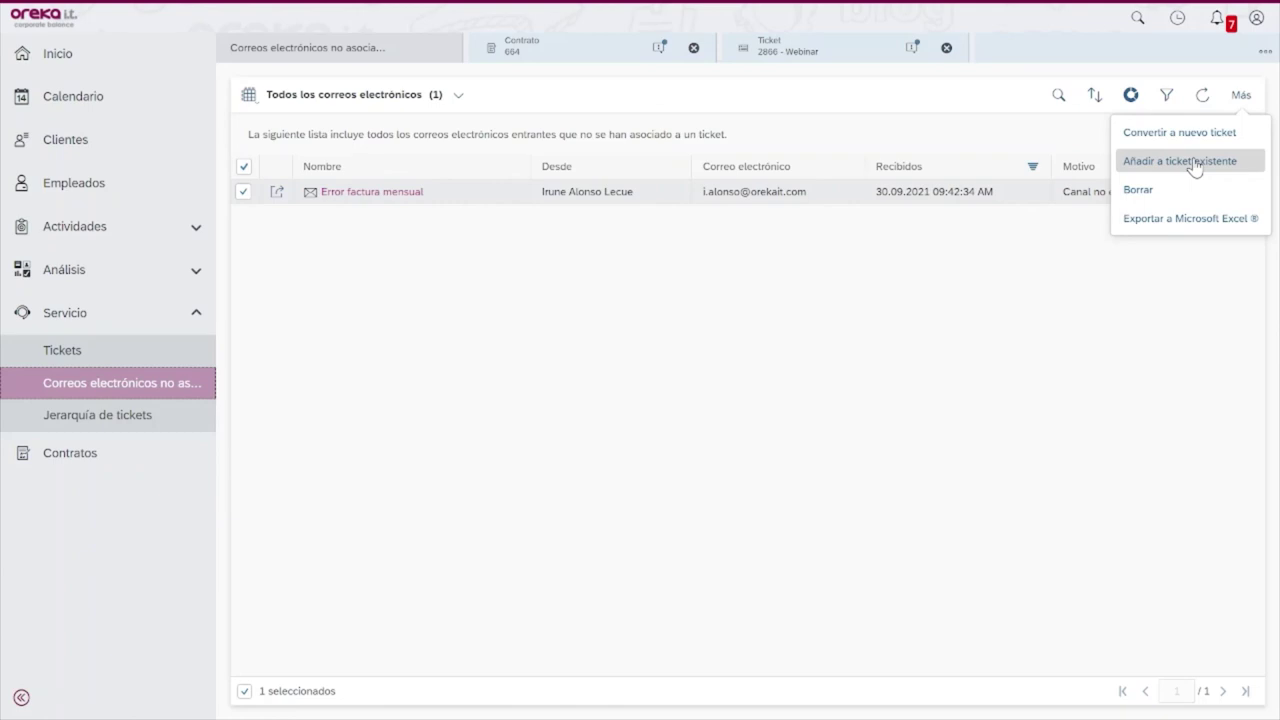
- Go back to the home dashboard and switch to the running PowerPoint slide show
left_click(103, 58)
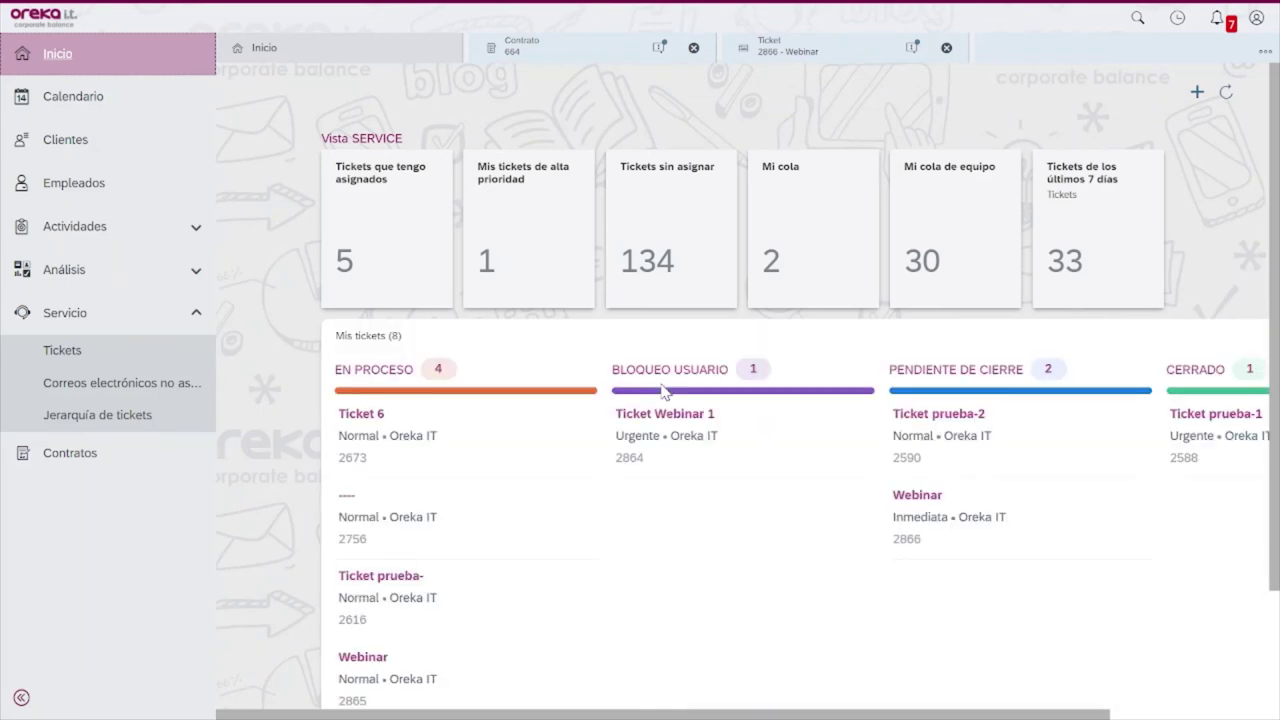
key("super")
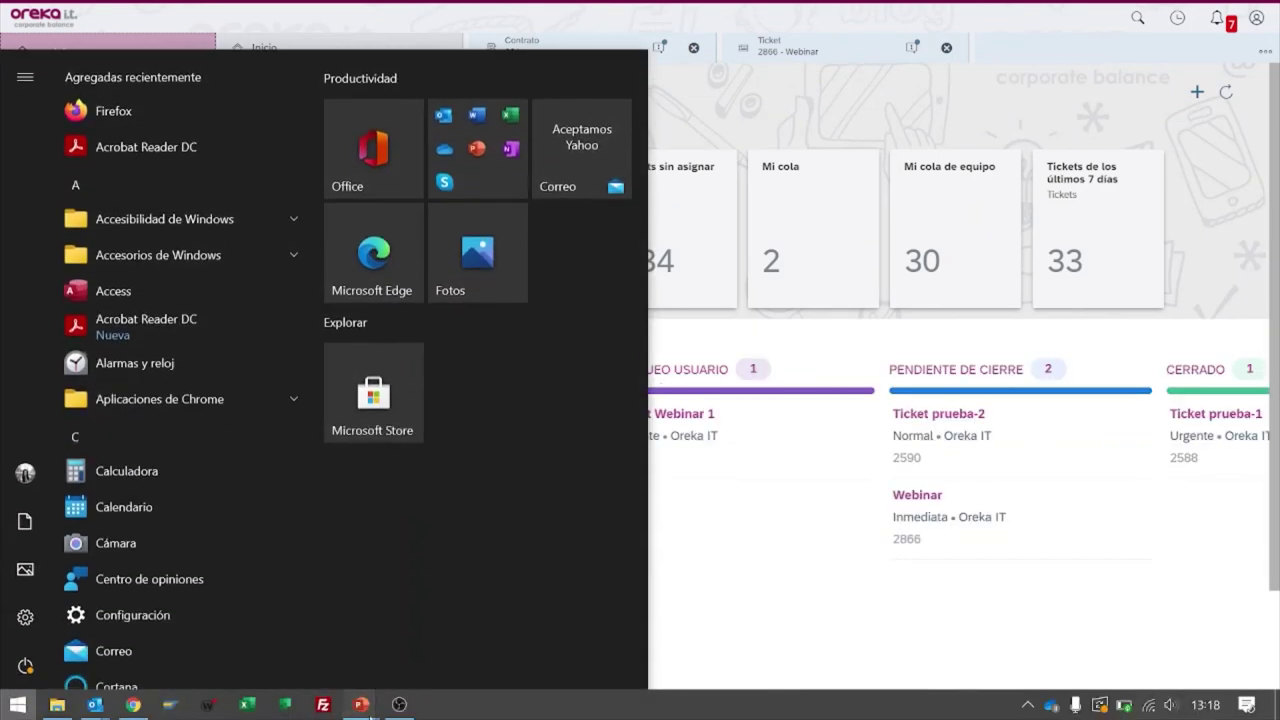
mouse_move(366, 706)
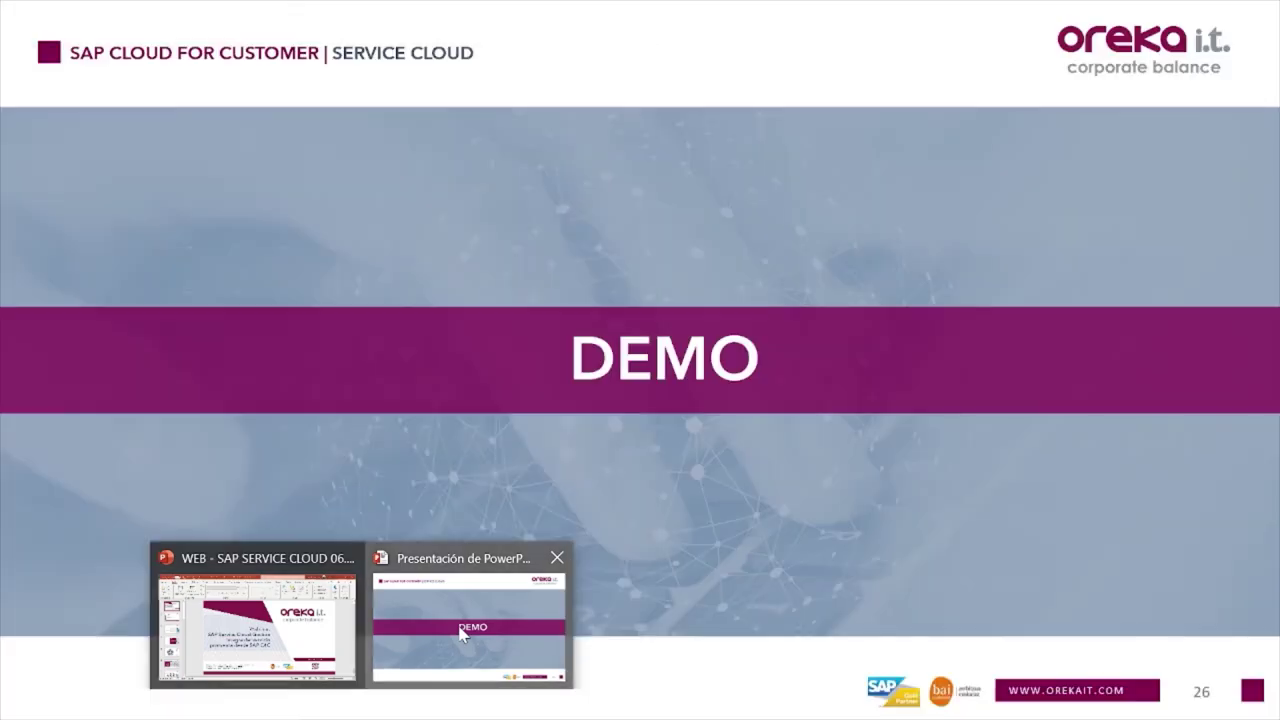
left_click(466, 594)
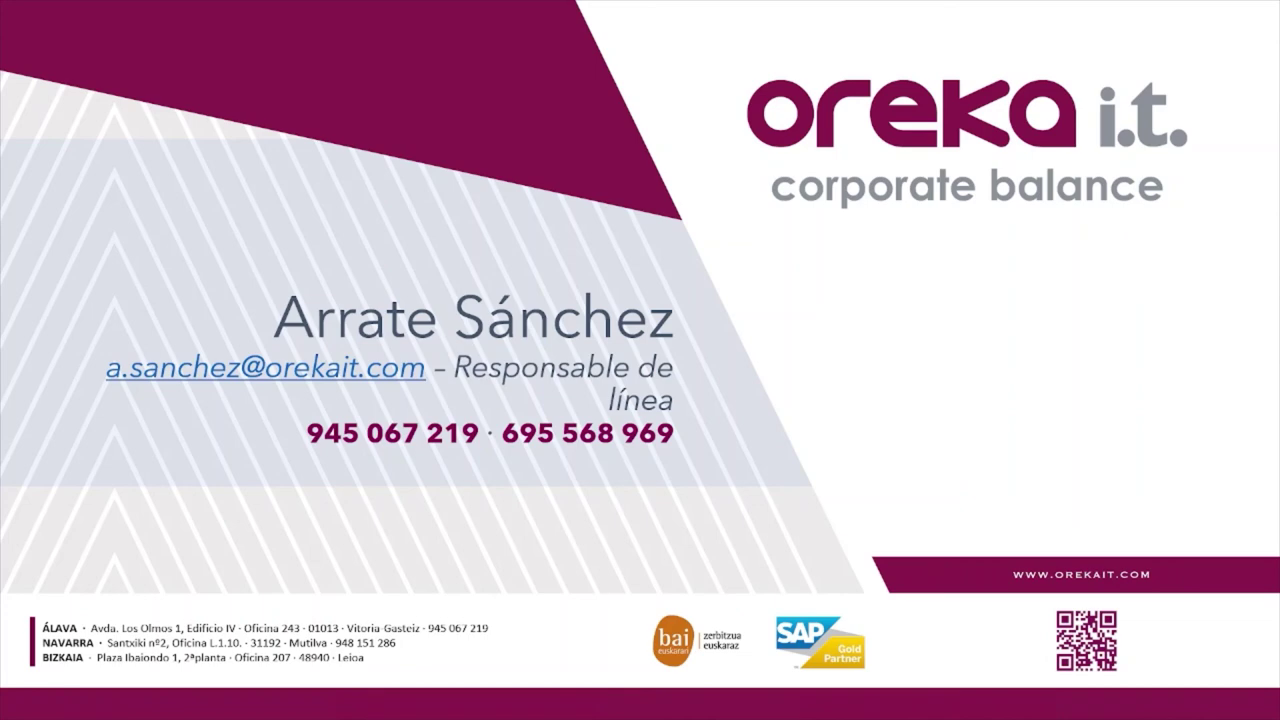
- Switch back to SAP Cloud for Customer, open the service ticket list and examine the response and resolution deadline columns of Mis tickets
key("super")
scroll(457, 634, "down", 1)
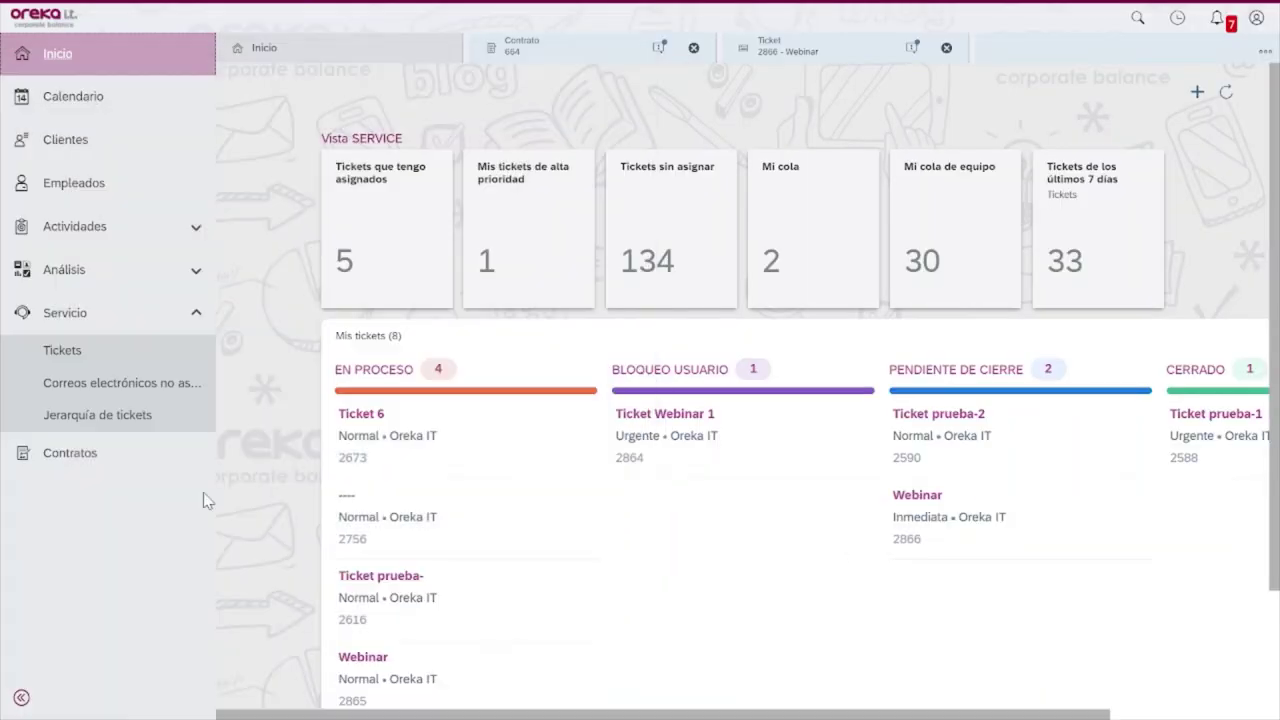
left_click(140, 318)
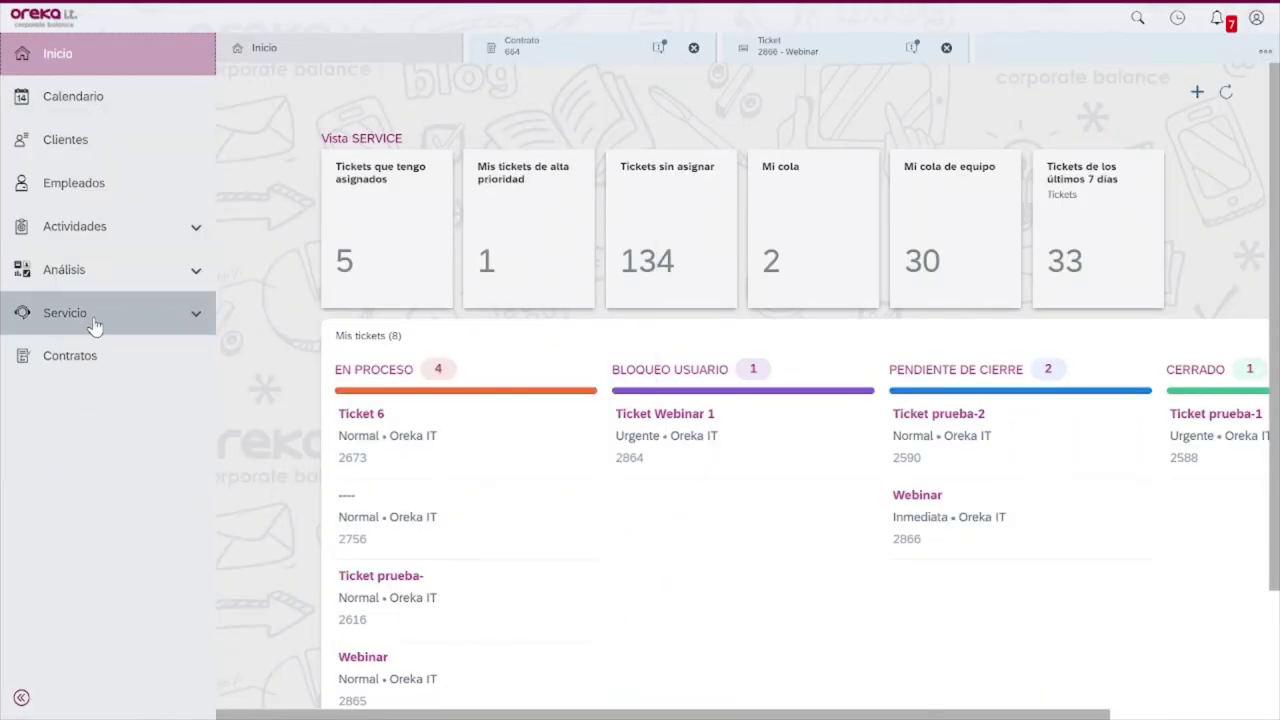
left_click(90, 326)
left_click(78, 347)
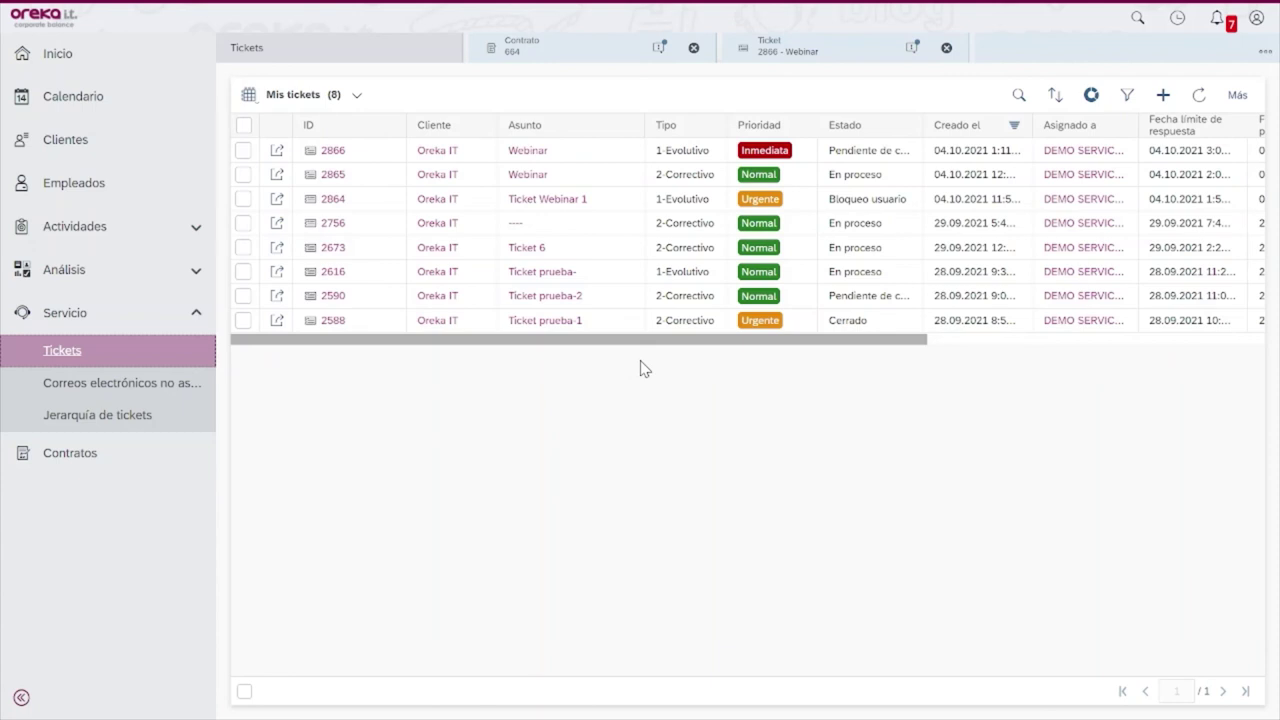
left_click(358, 108)
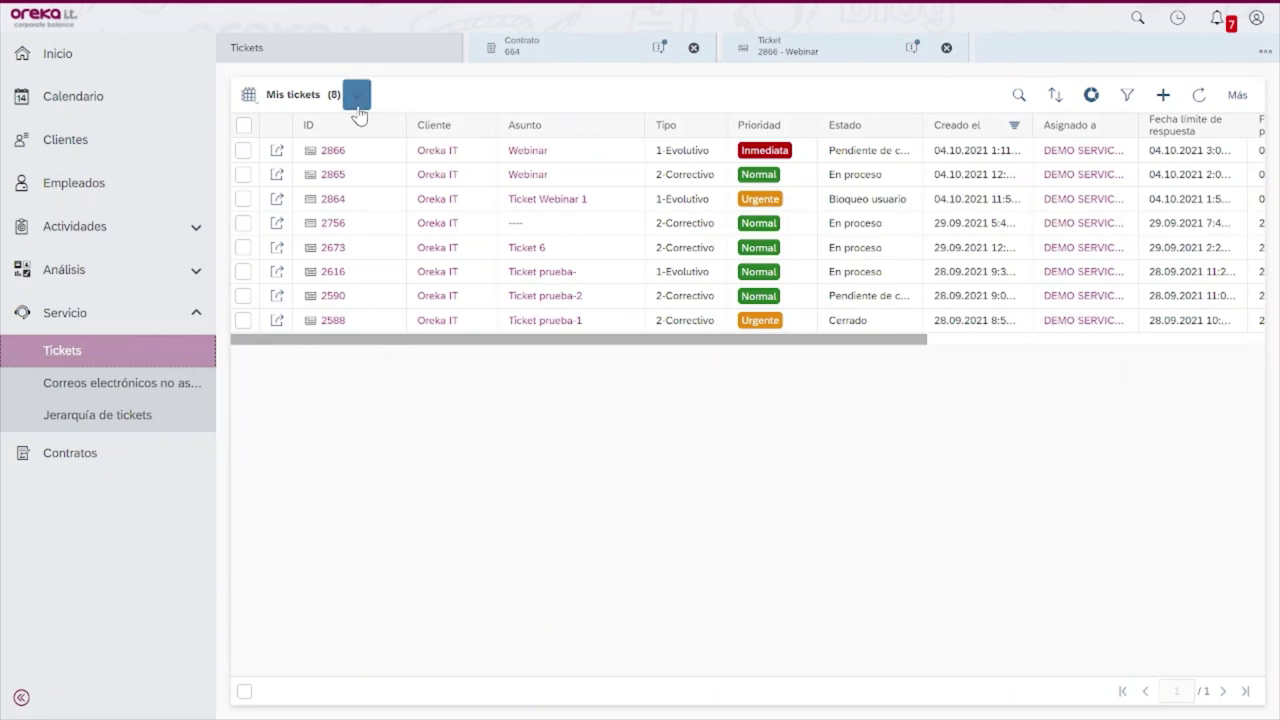
left_click(357, 108)
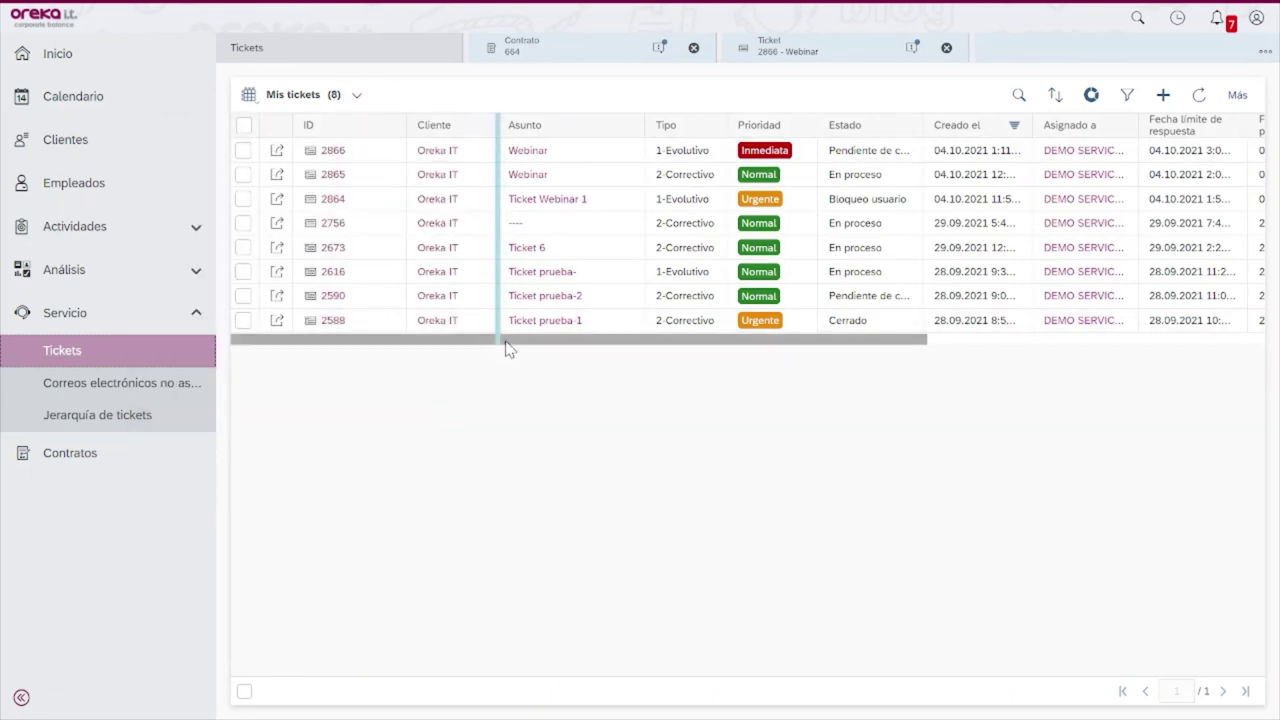
left_click_drag(507, 347, 824, 348)
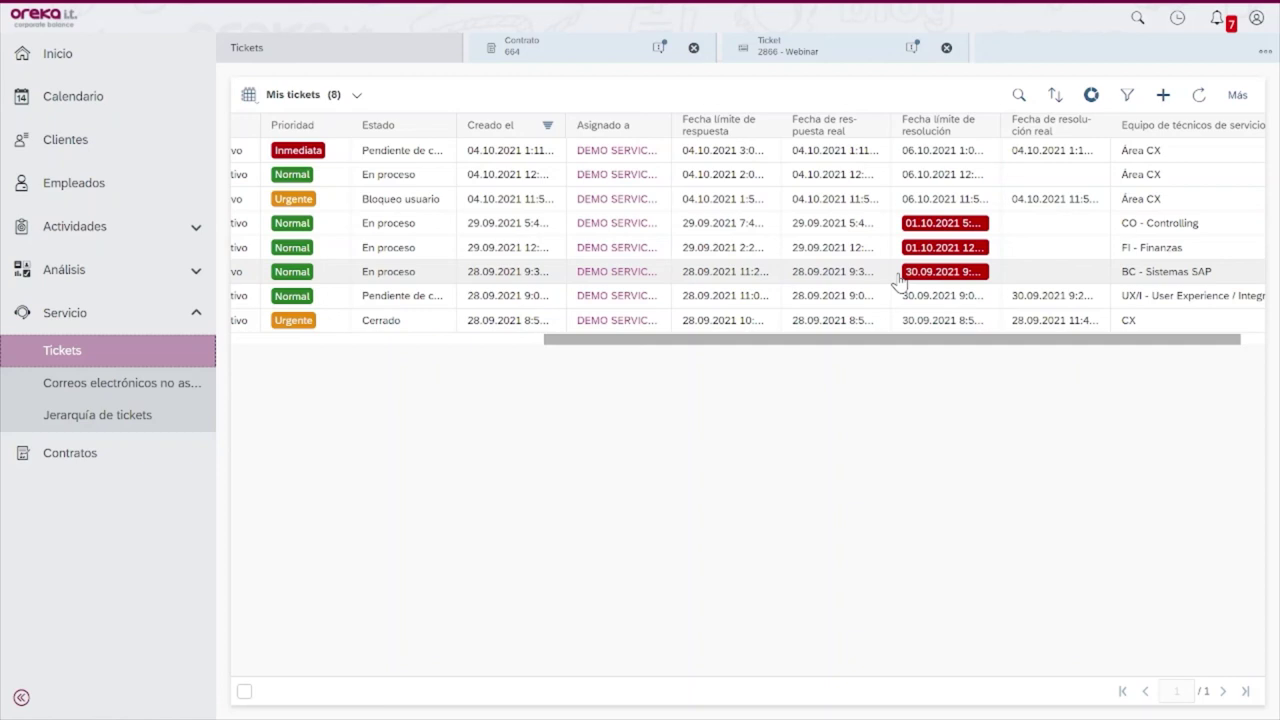
- Switch from the ticket list to the PowerPoint slide show with the closing contact slide
key("super")
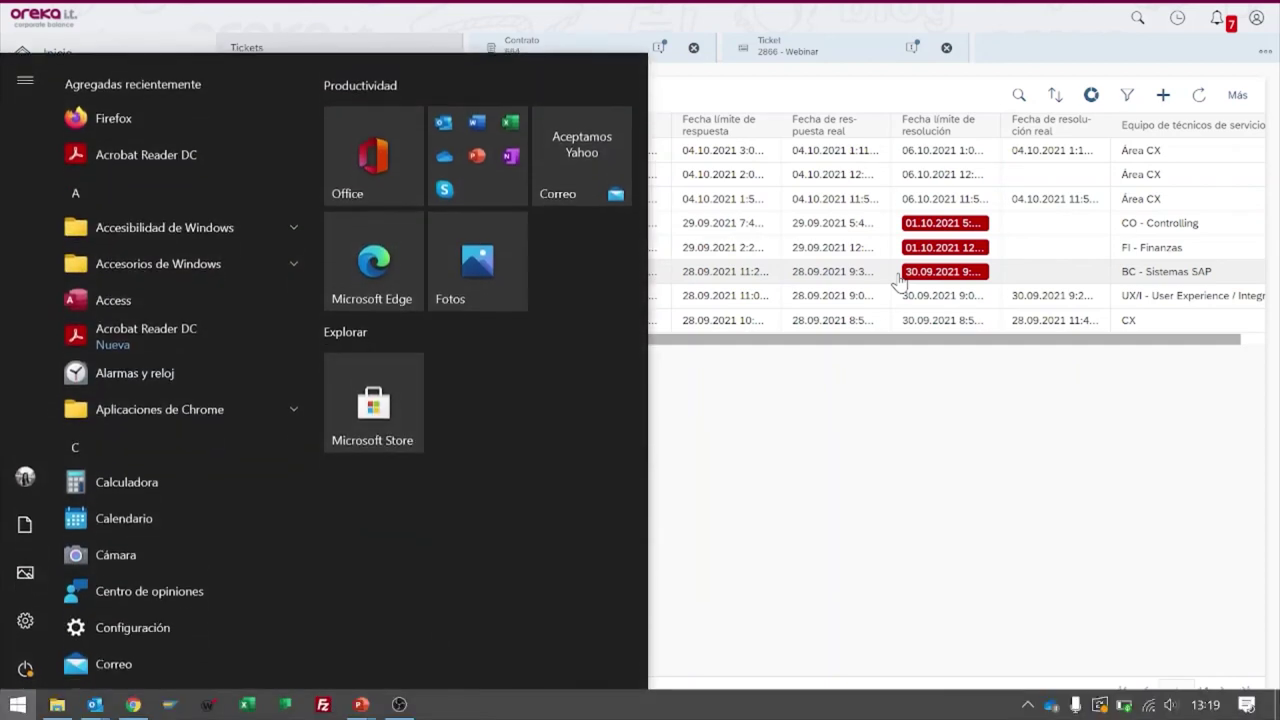
mouse_move(362, 704)
left_click(402, 668)
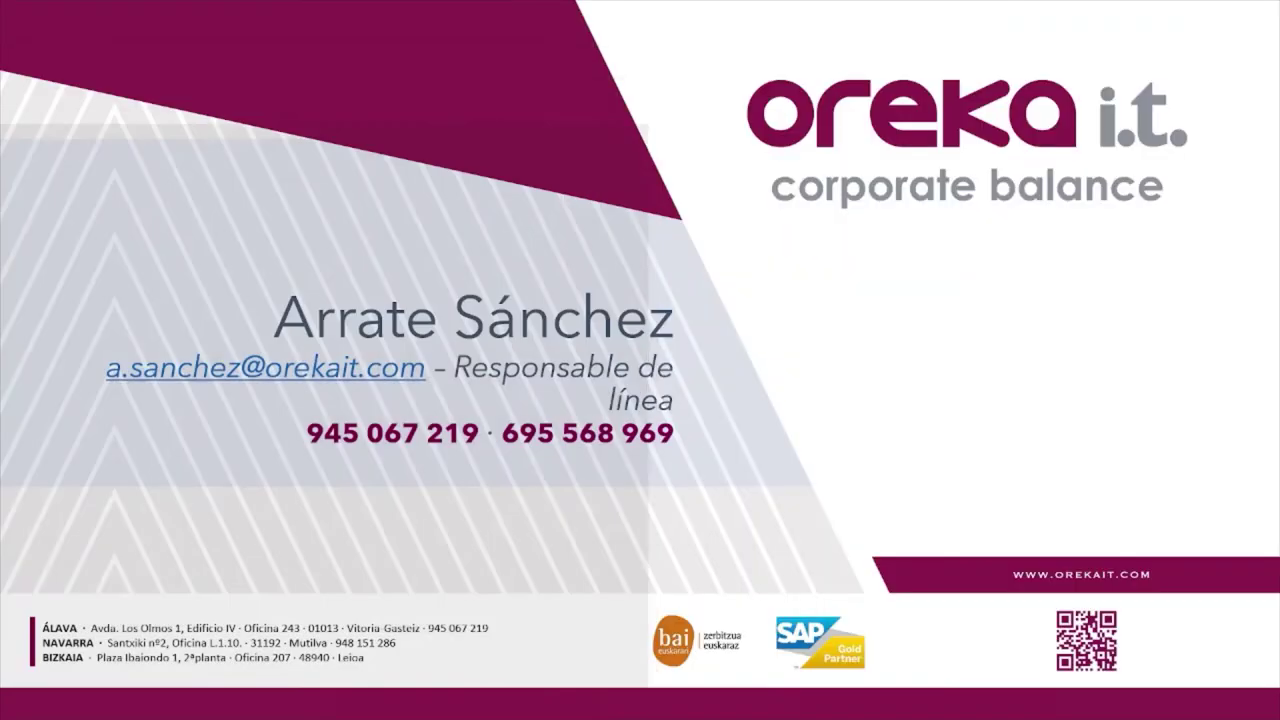